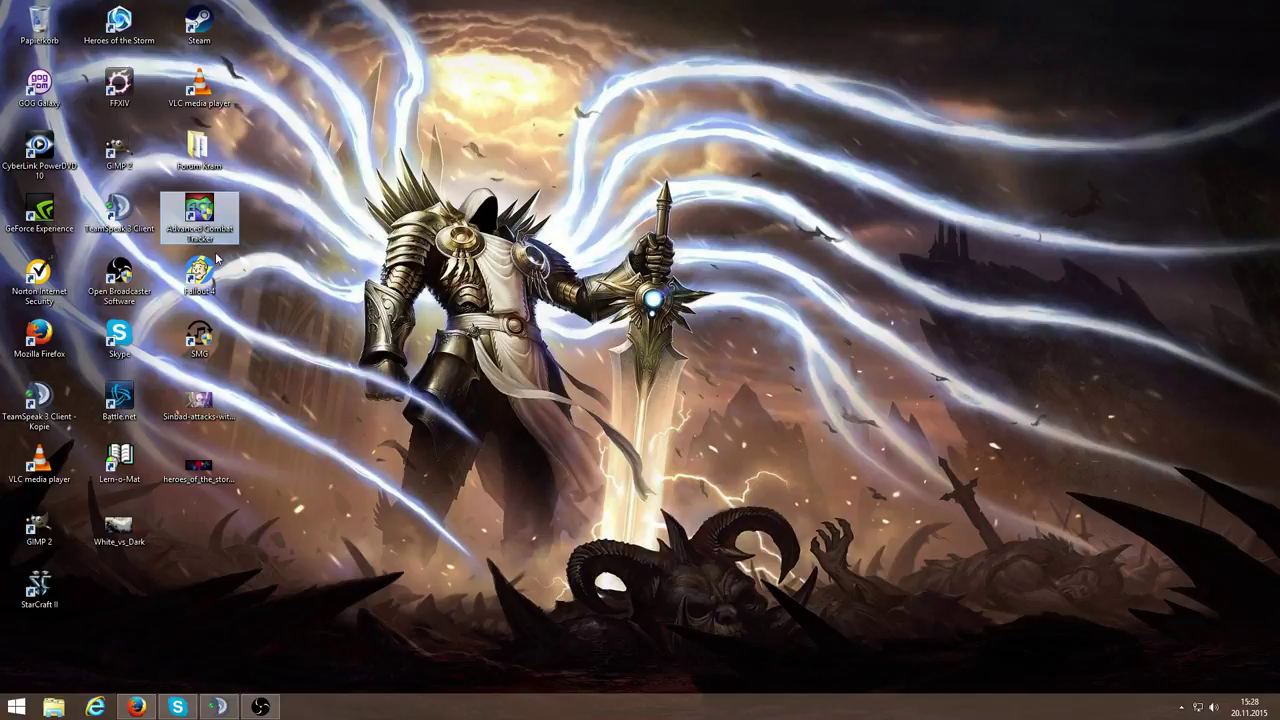
Switch to Firefox, maximize it and open the Download page of the Advanced Combat Tracker website.
left_click(142, 708)
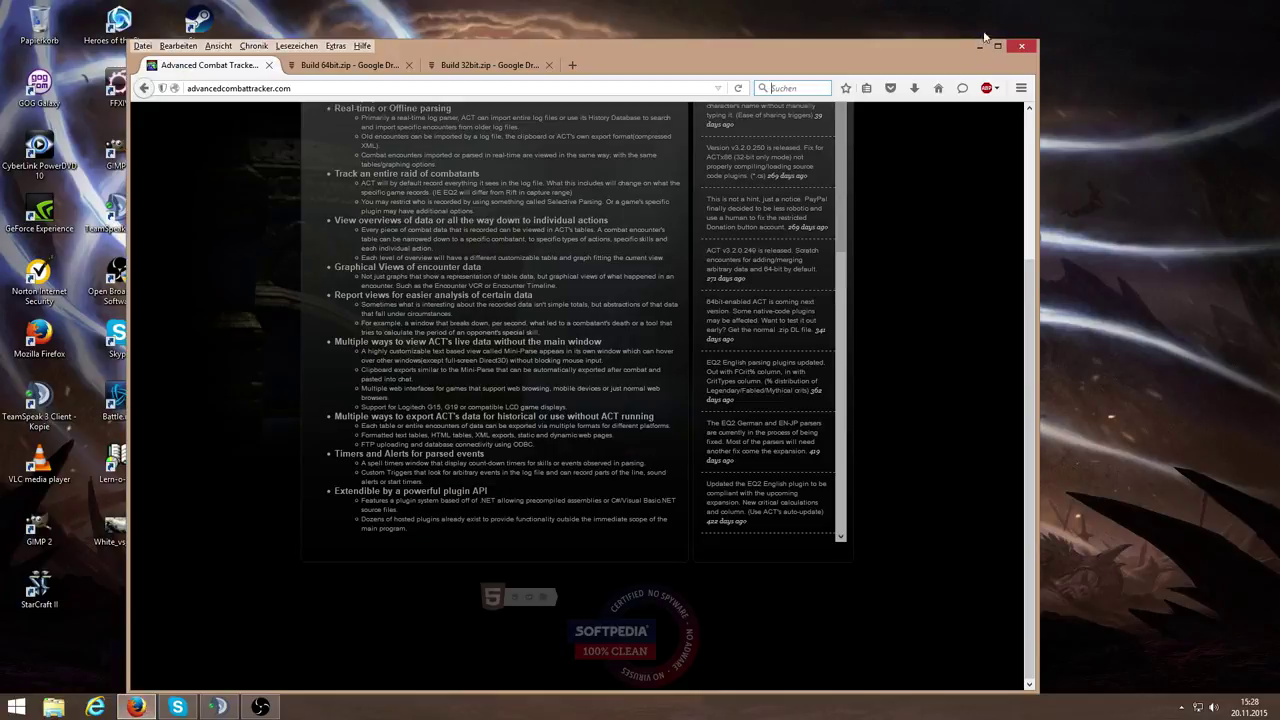
left_click(996, 50)
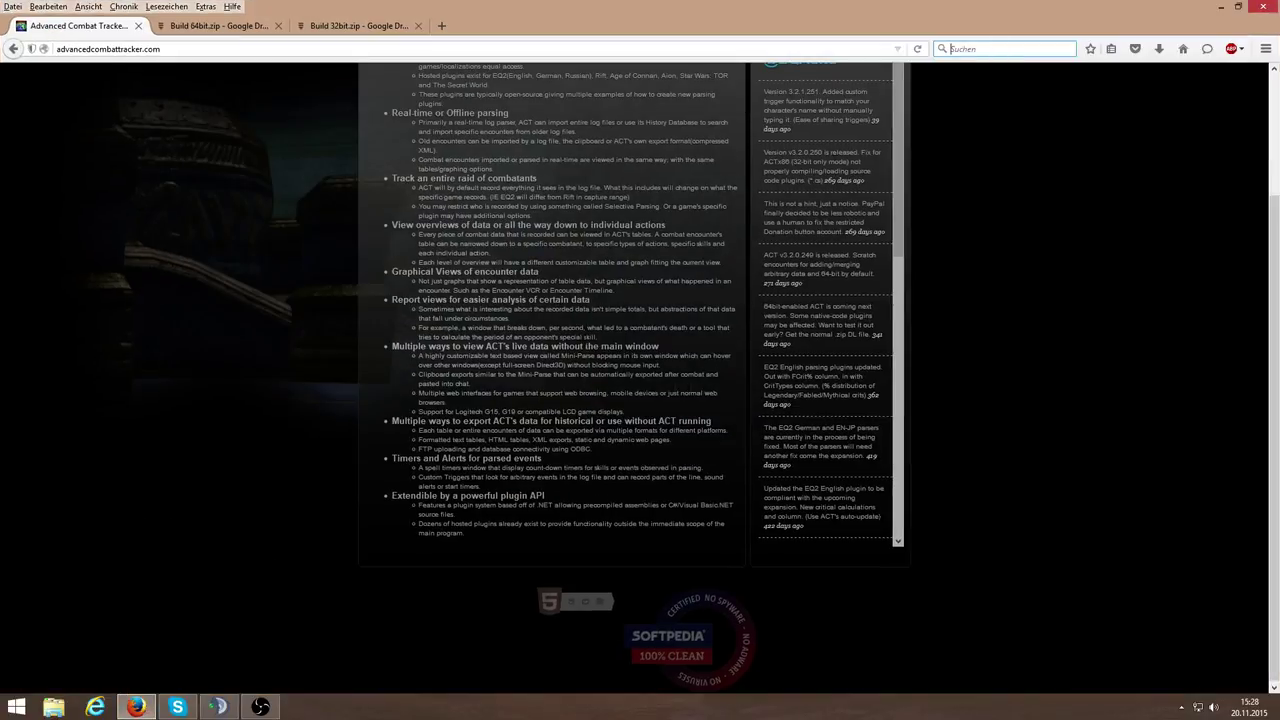
scroll(635, 380, "up", 3)
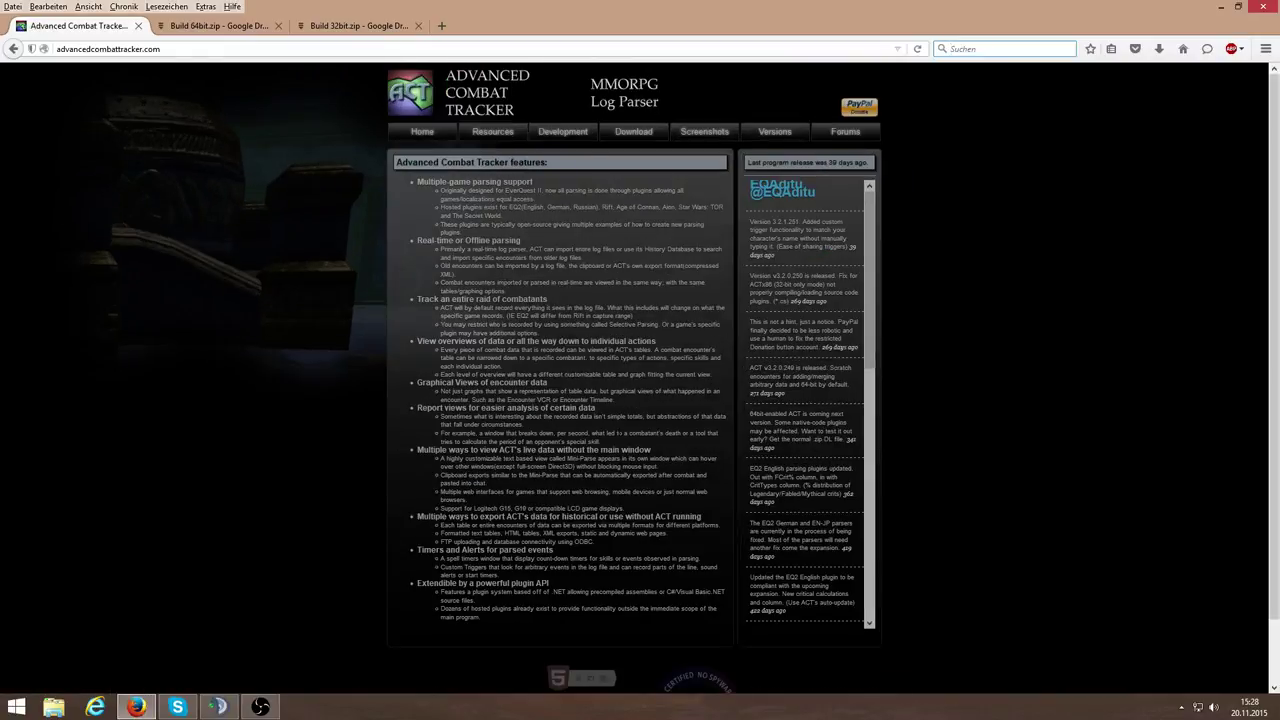
left_click(1005, 48)
left_click(177, 48)
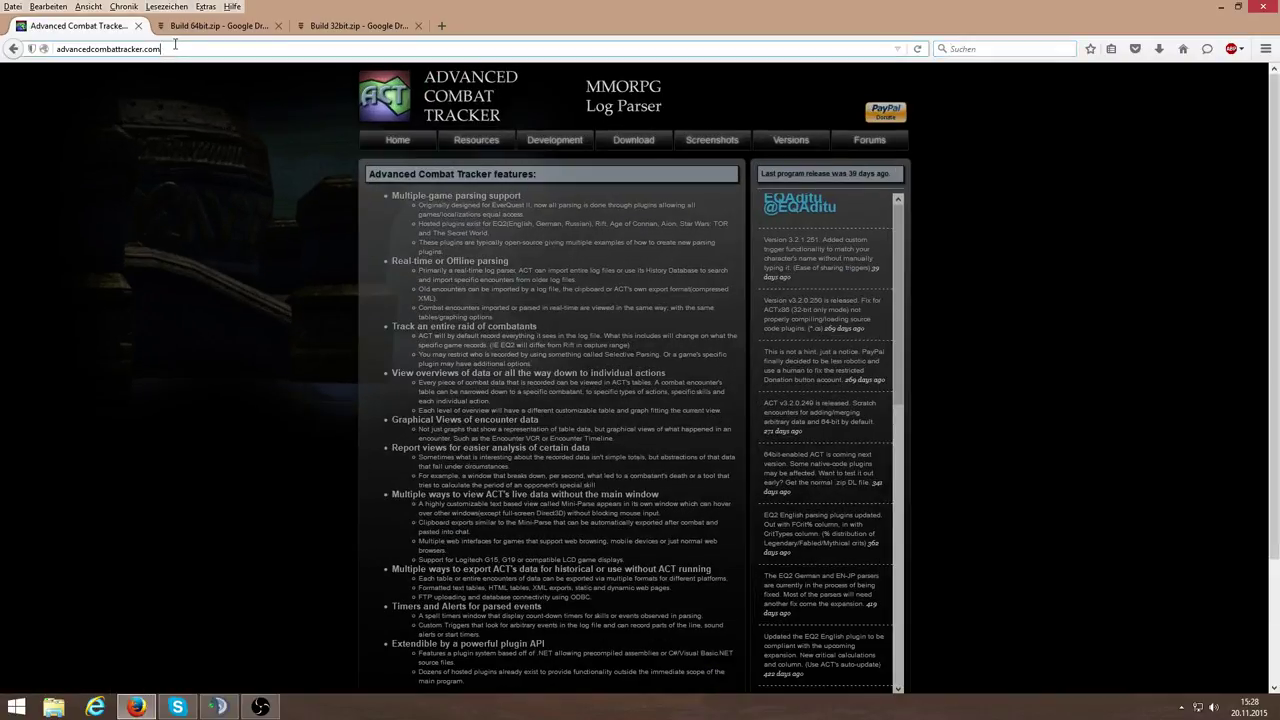
left_click(636, 148)
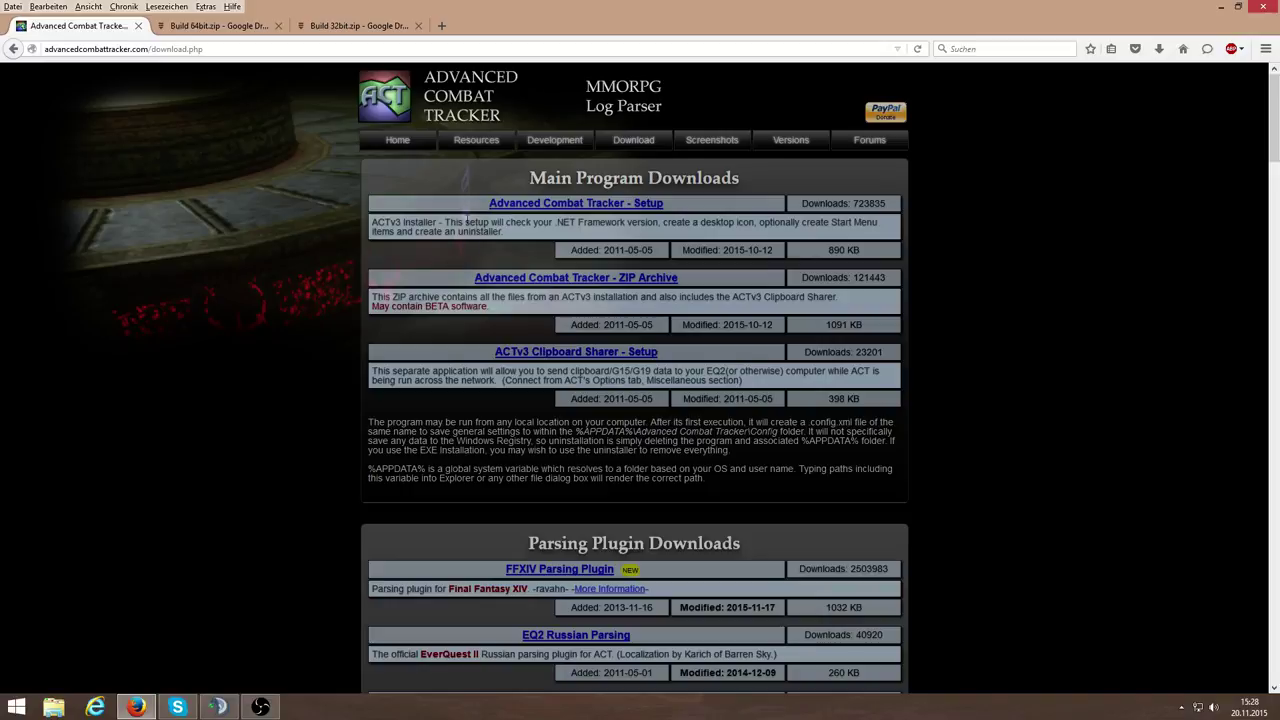
Examine the Advanced Combat Tracker - Setup description and the parsing plugin downloads on the page.
left_click_drag(402, 222, 493, 232)
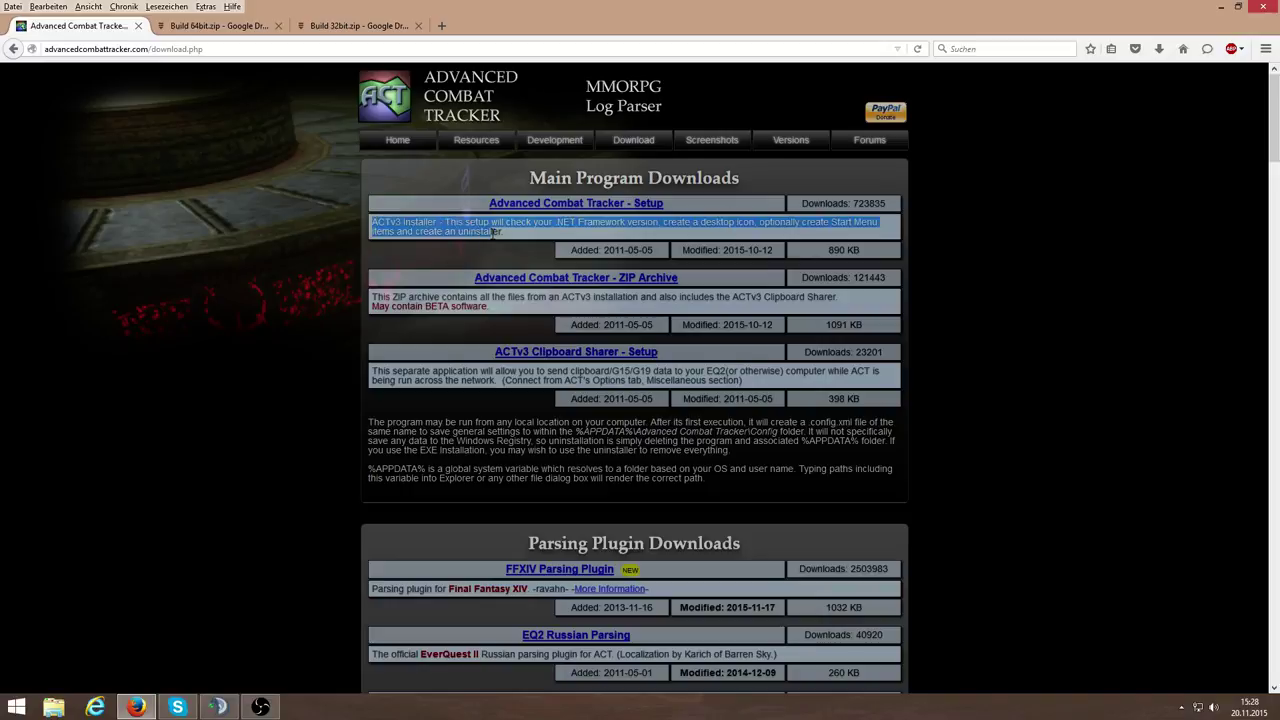
left_click(493, 232)
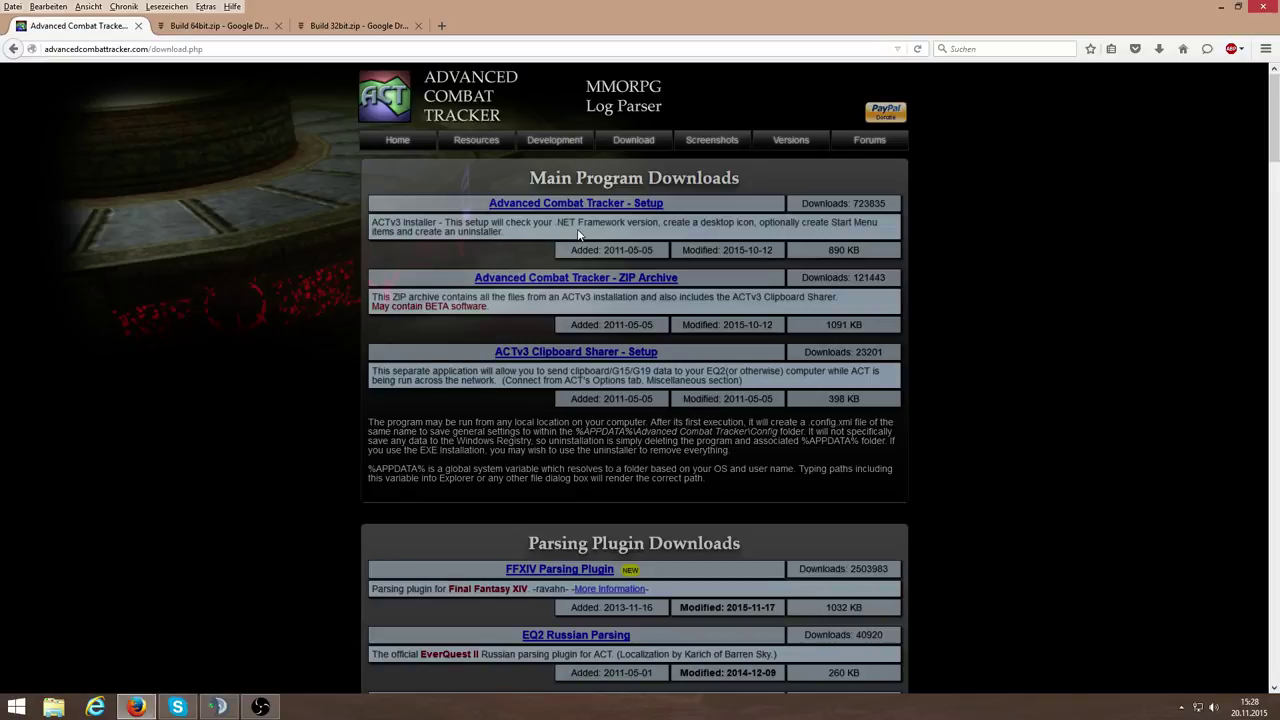
scroll(550, 318, "down", 1)
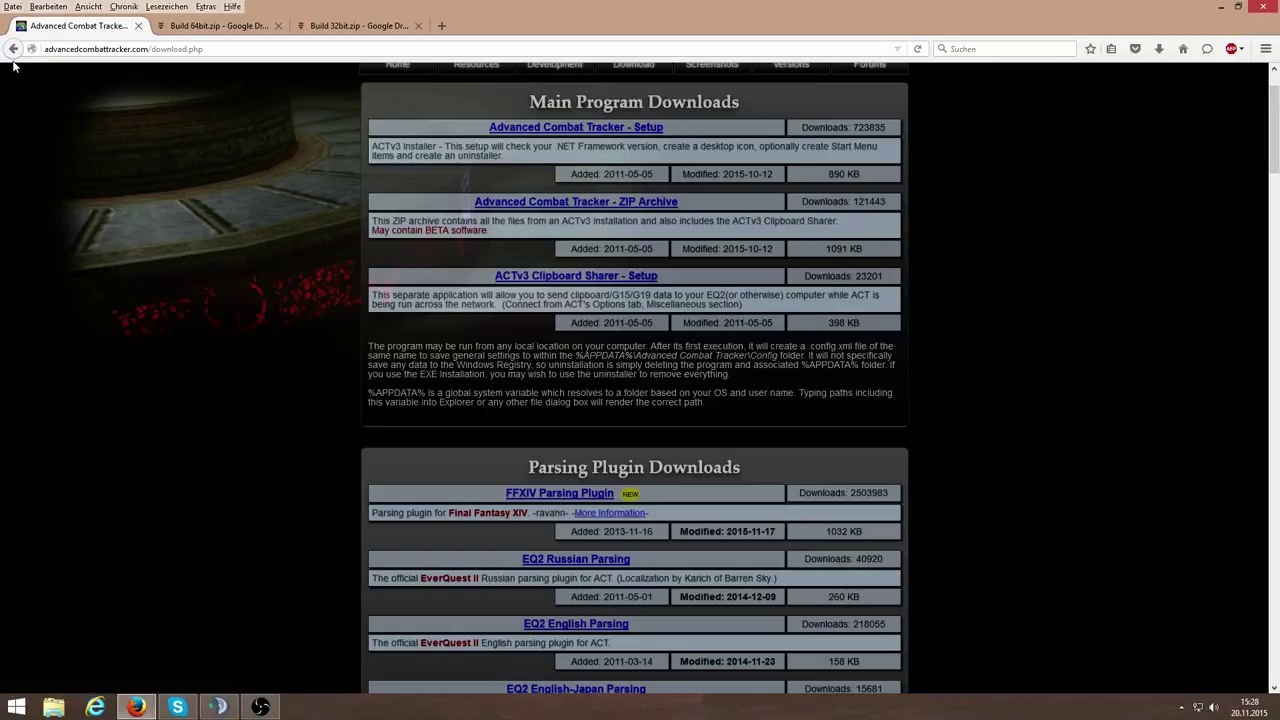
Launch Advanced Combat Tracker from the desktop, accept the FFXIV Parsing Plugin update and restart the program.
left_click(1219, 7)
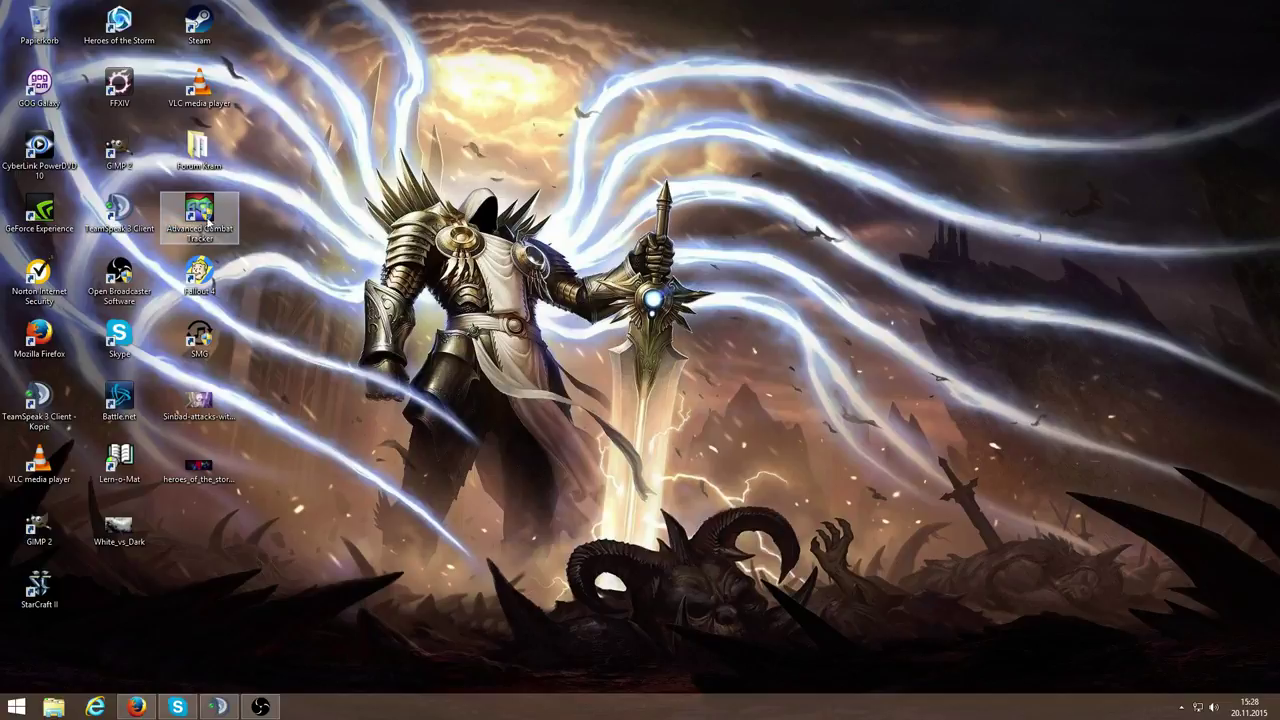
double_click(206, 228)
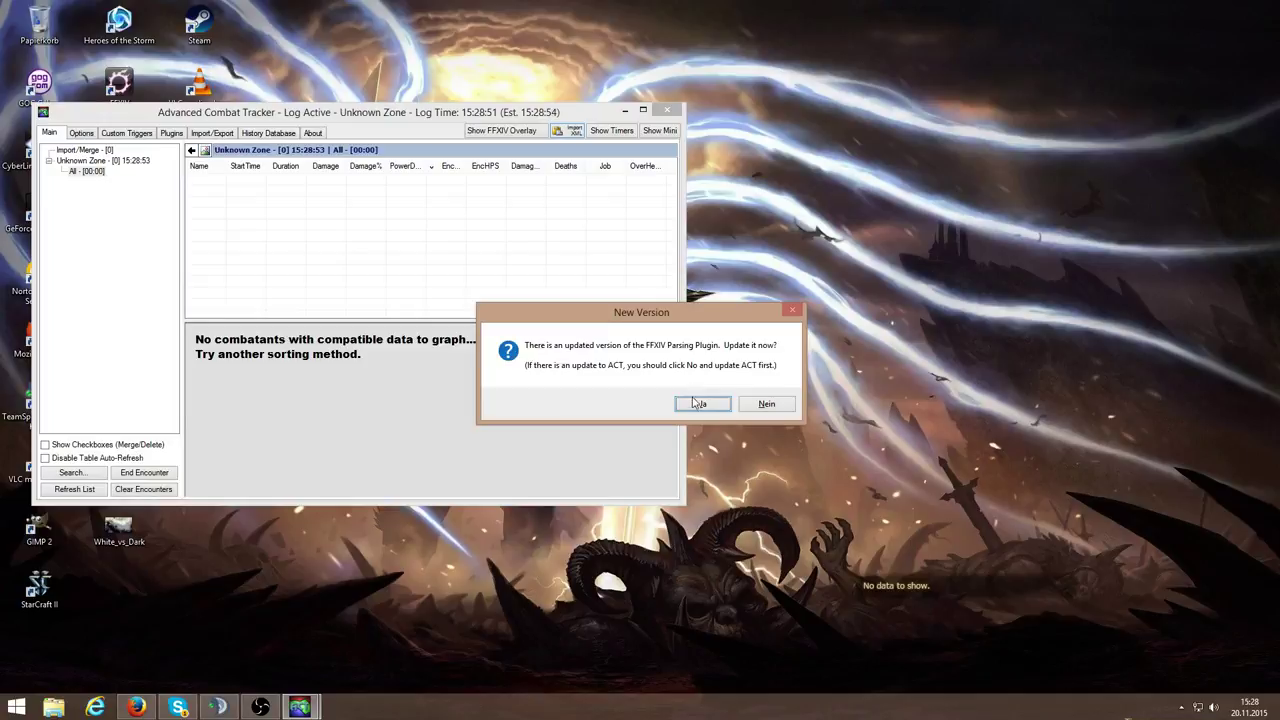
left_click(697, 403)
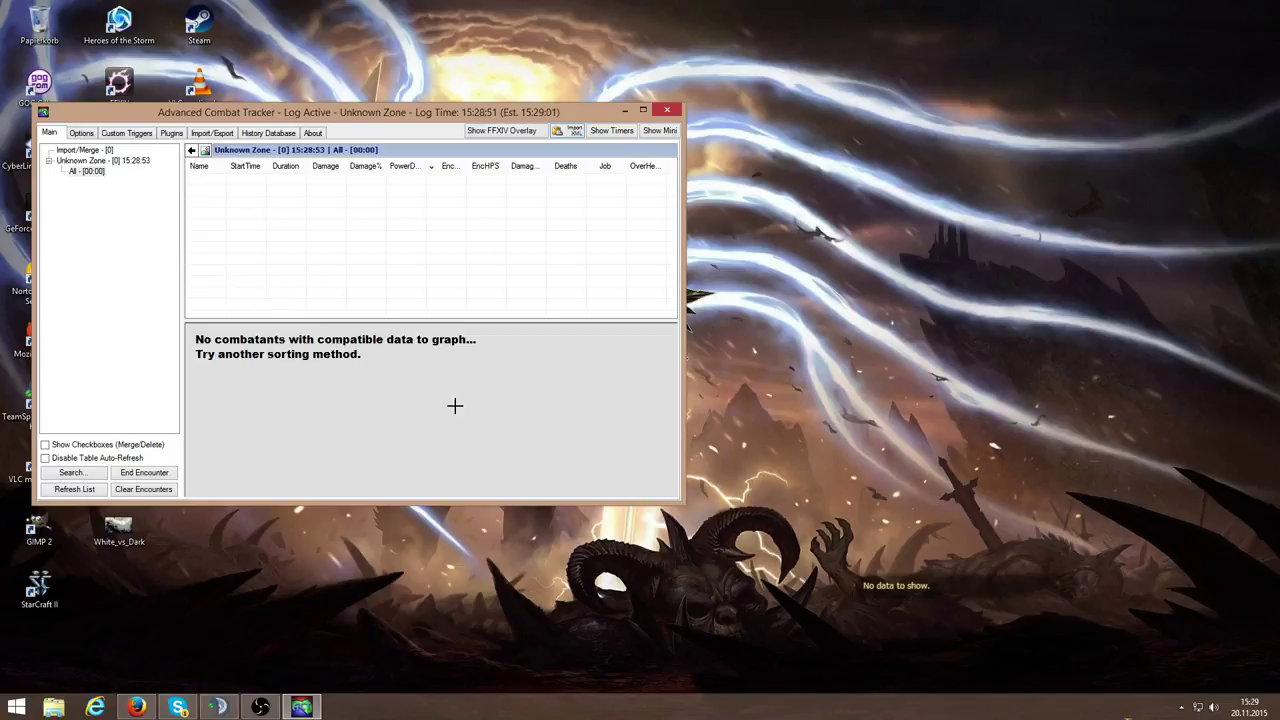
left_click(666, 111)
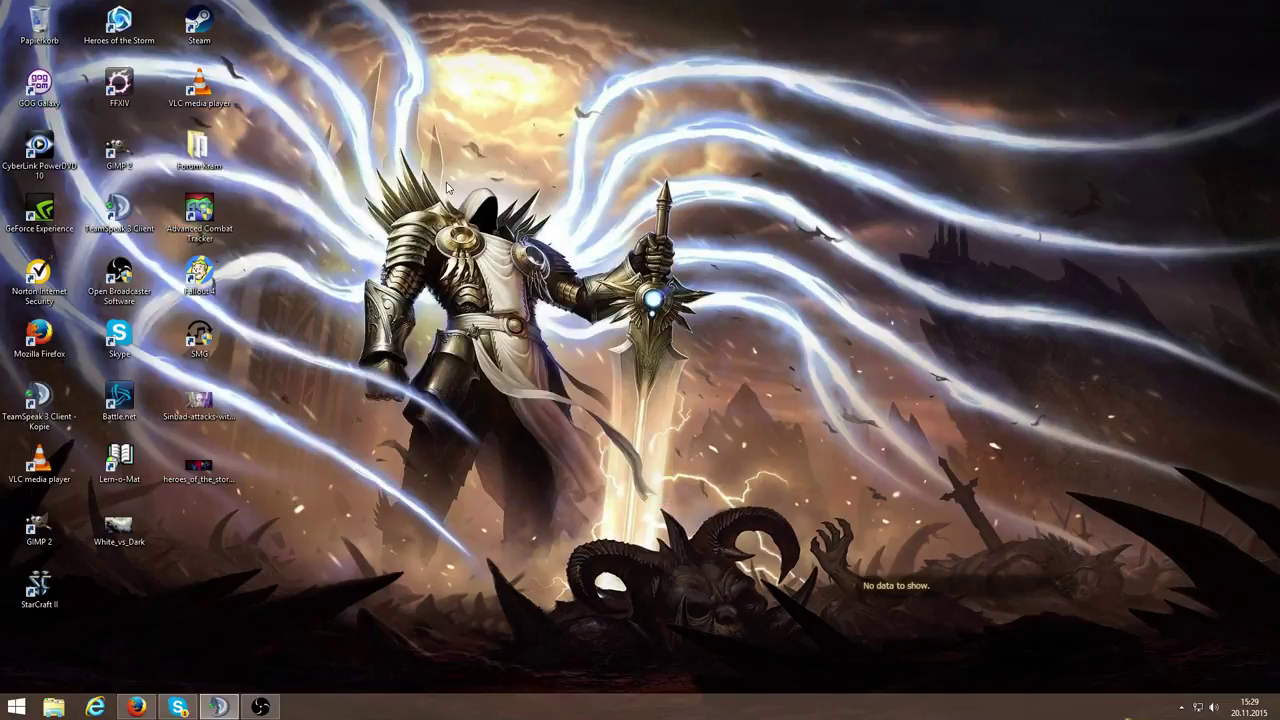
double_click(201, 236)
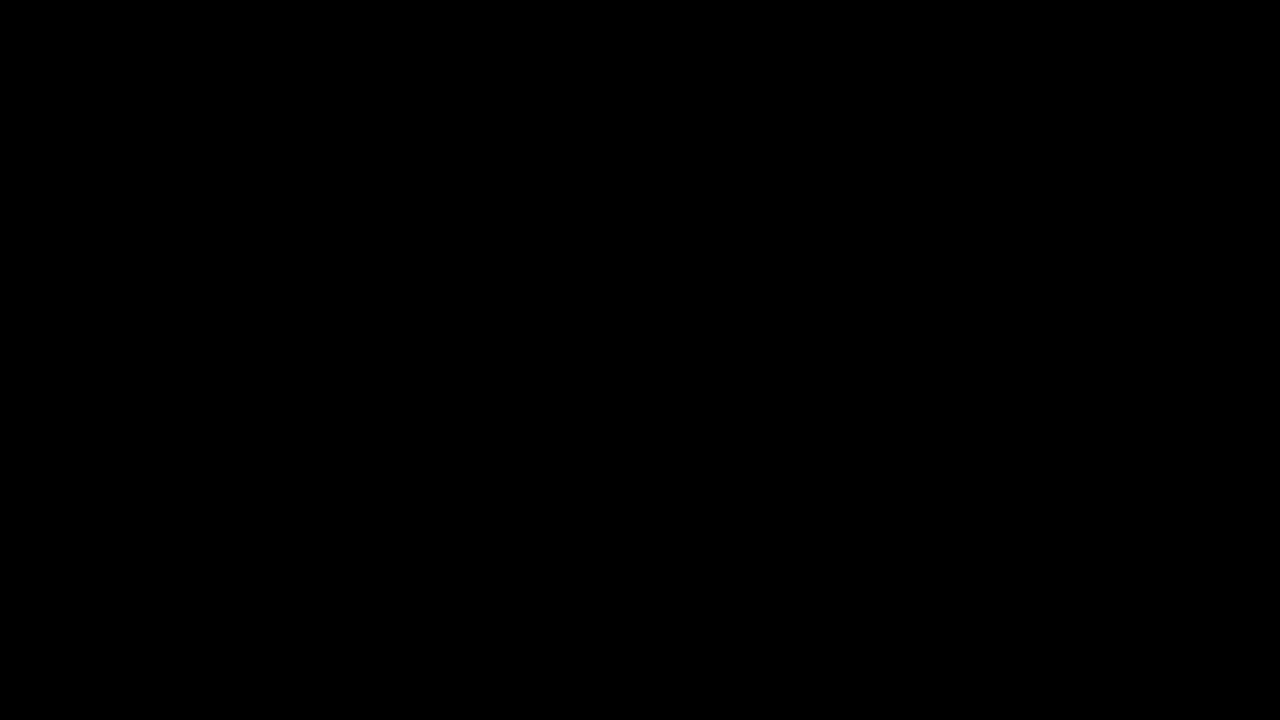
left_click(488, 381)
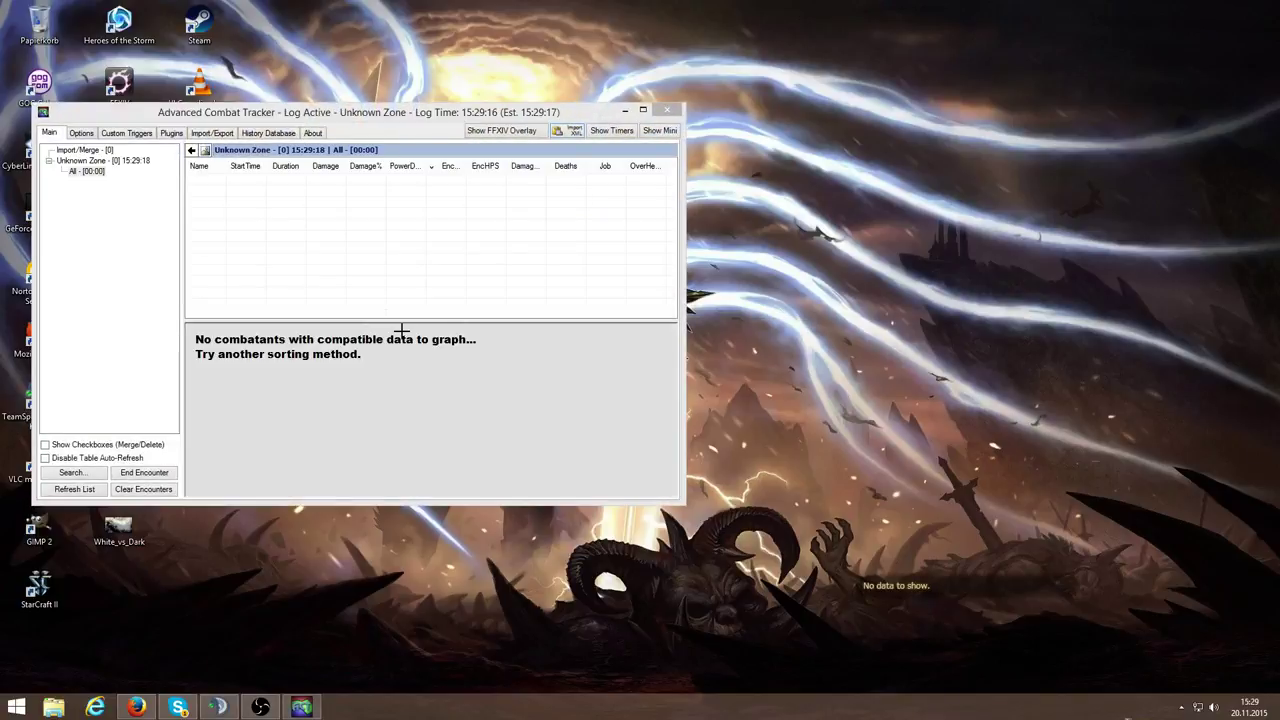
Browse the Advanced Combat Tracker folder for FFXIV_ACT_Plugin.dll and the Build folder, and cancel the plugin file selection.
left_click(171, 133)
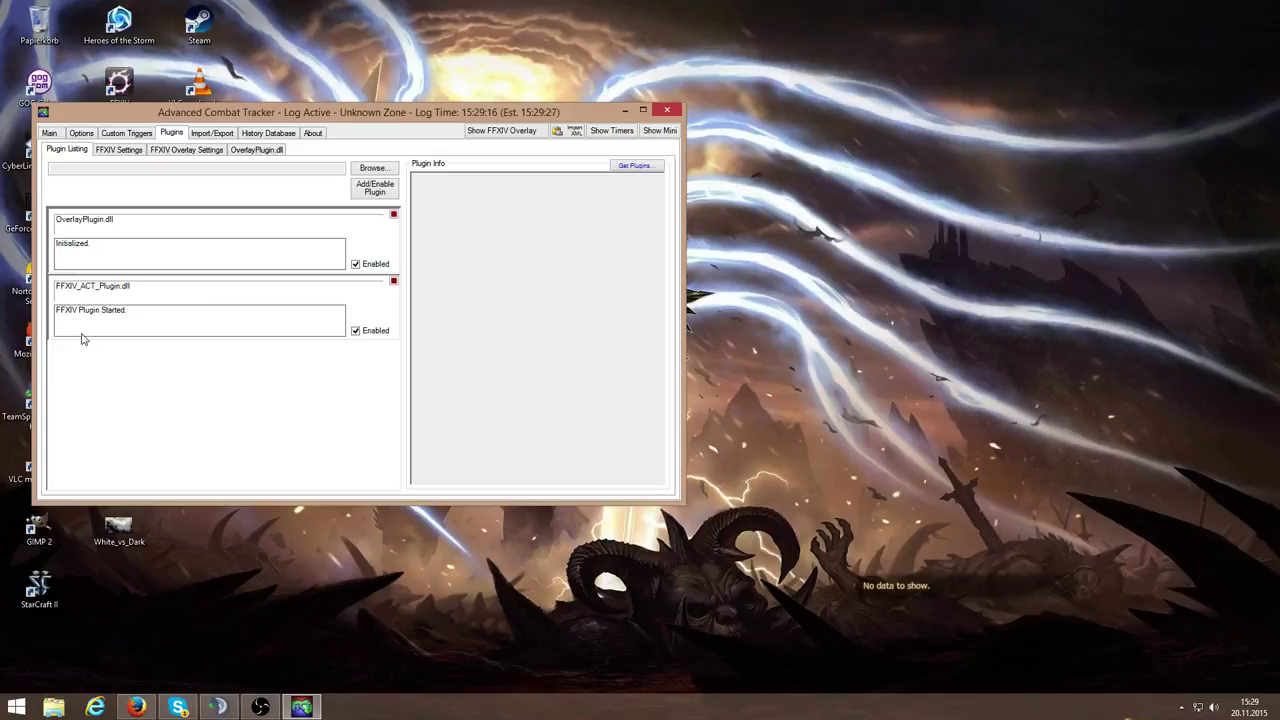
left_click(374, 169)
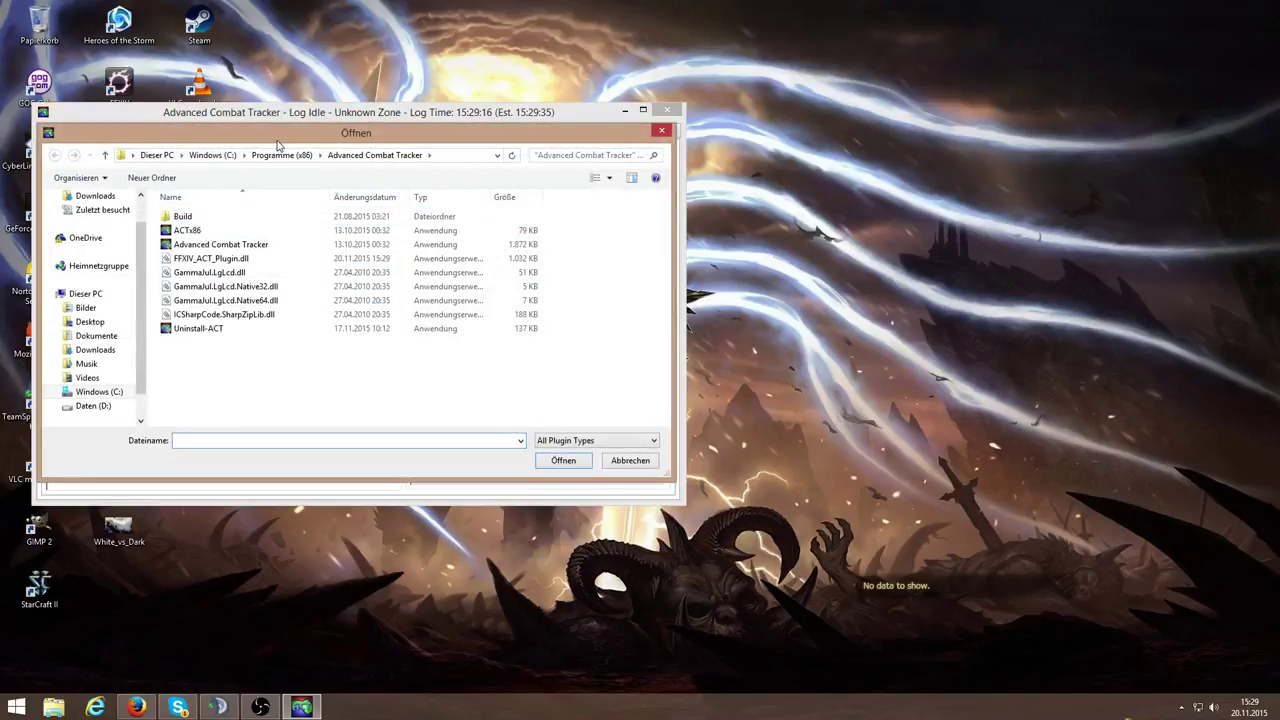
left_click_drag(278, 143, 330, 169)
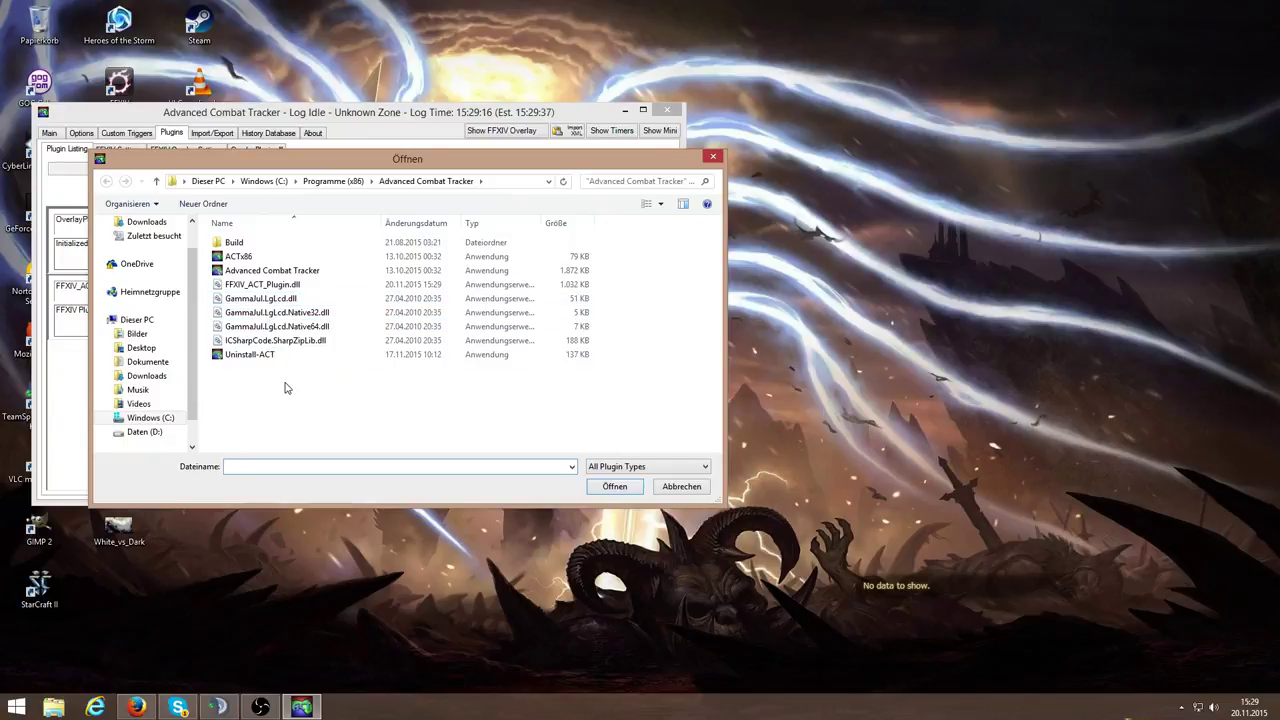
left_click_drag(262, 284, 249, 287)
left_click(247, 289)
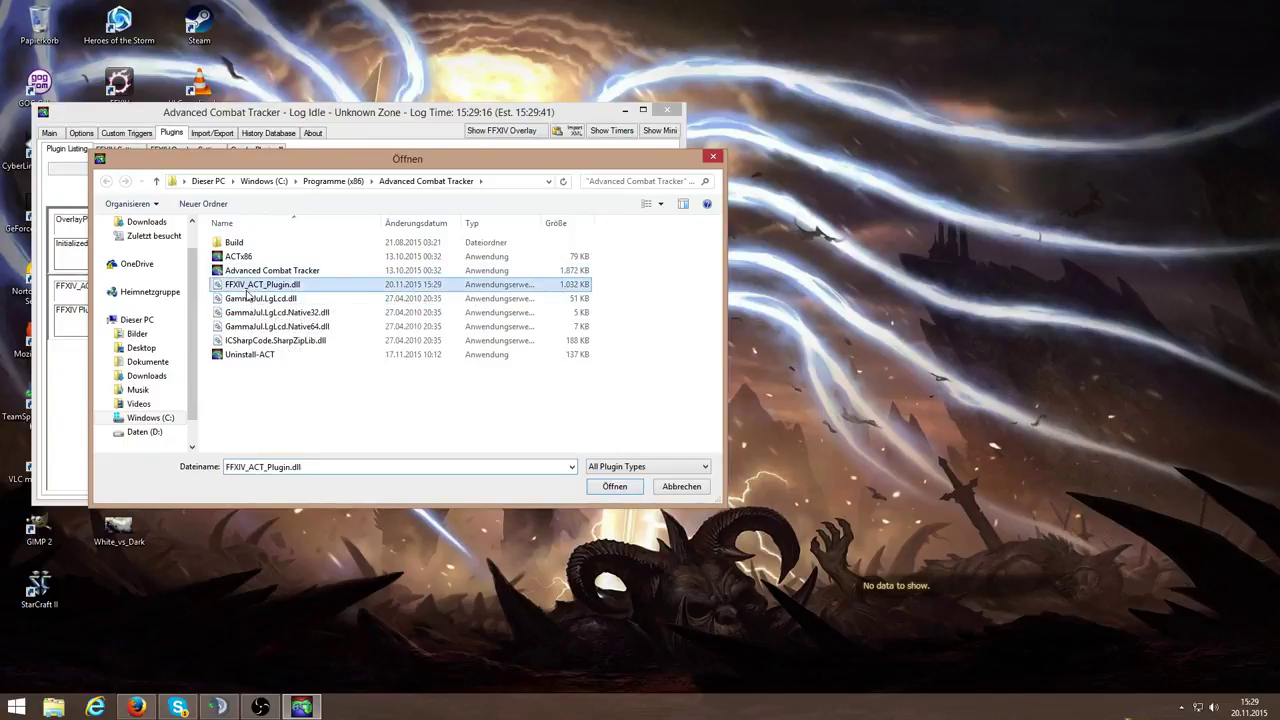
left_click_drag(254, 287, 406, 181)
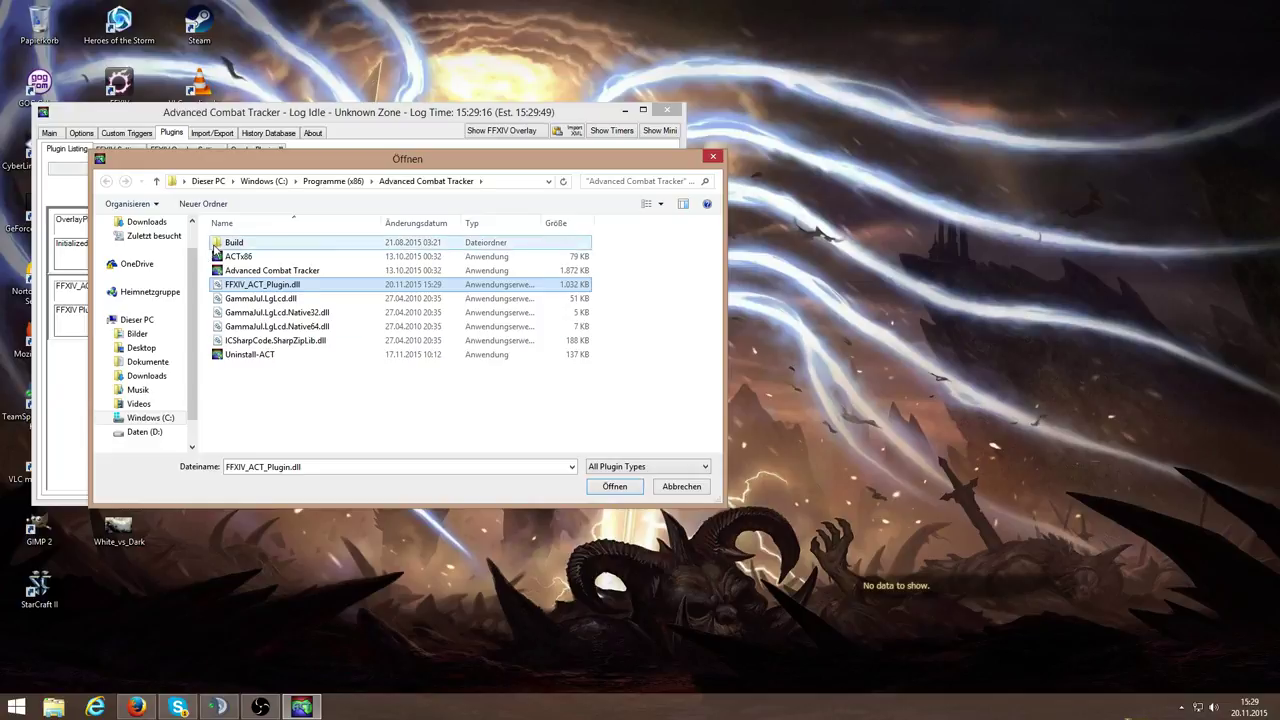
double_click(232, 242)
left_click(106, 181)
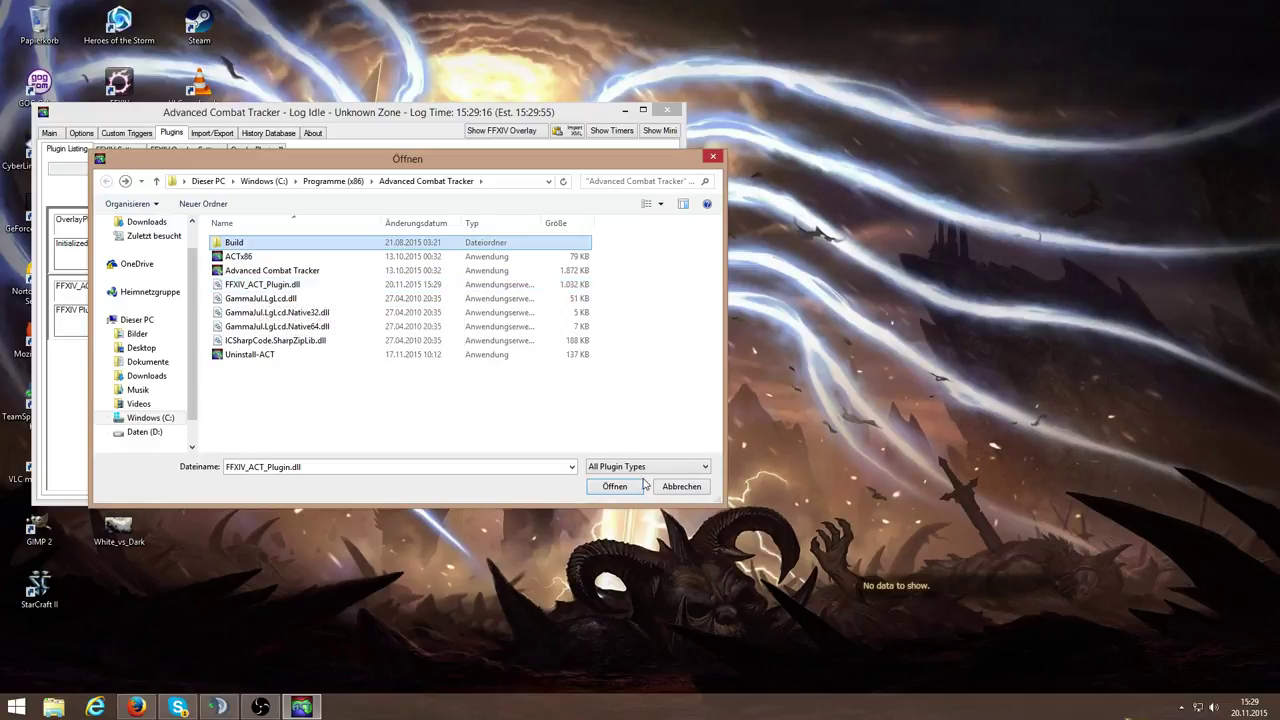
left_click(681, 486)
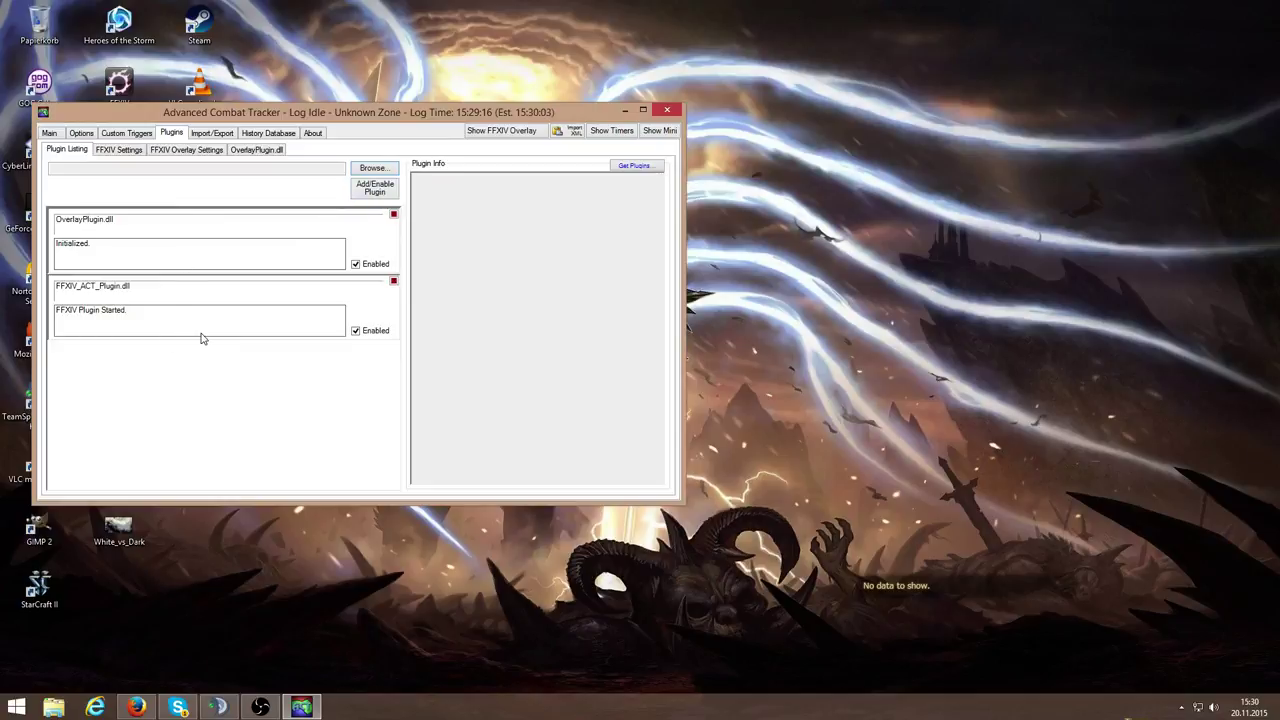
Look through the main view, the custom triggers, and the plugin's FFXIV Settings and FFXIV Overlay Settings.
left_click(52, 133)
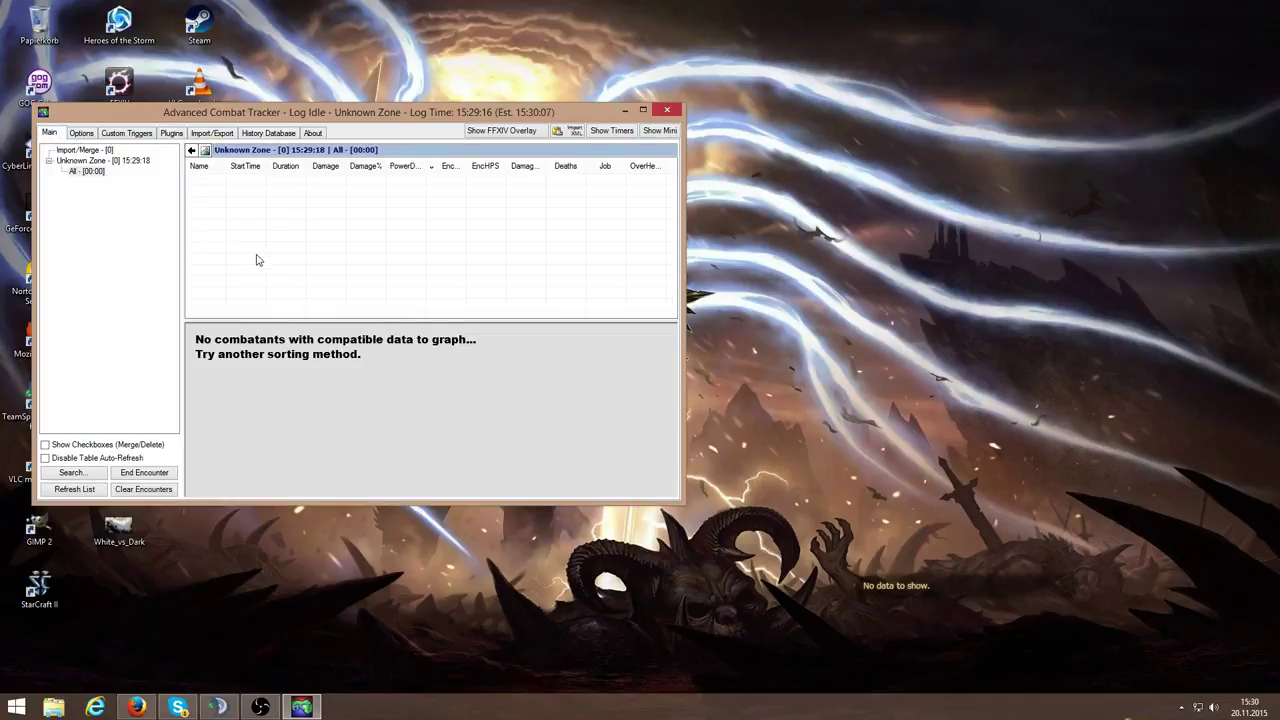
left_click(86, 133)
left_click(124, 134)
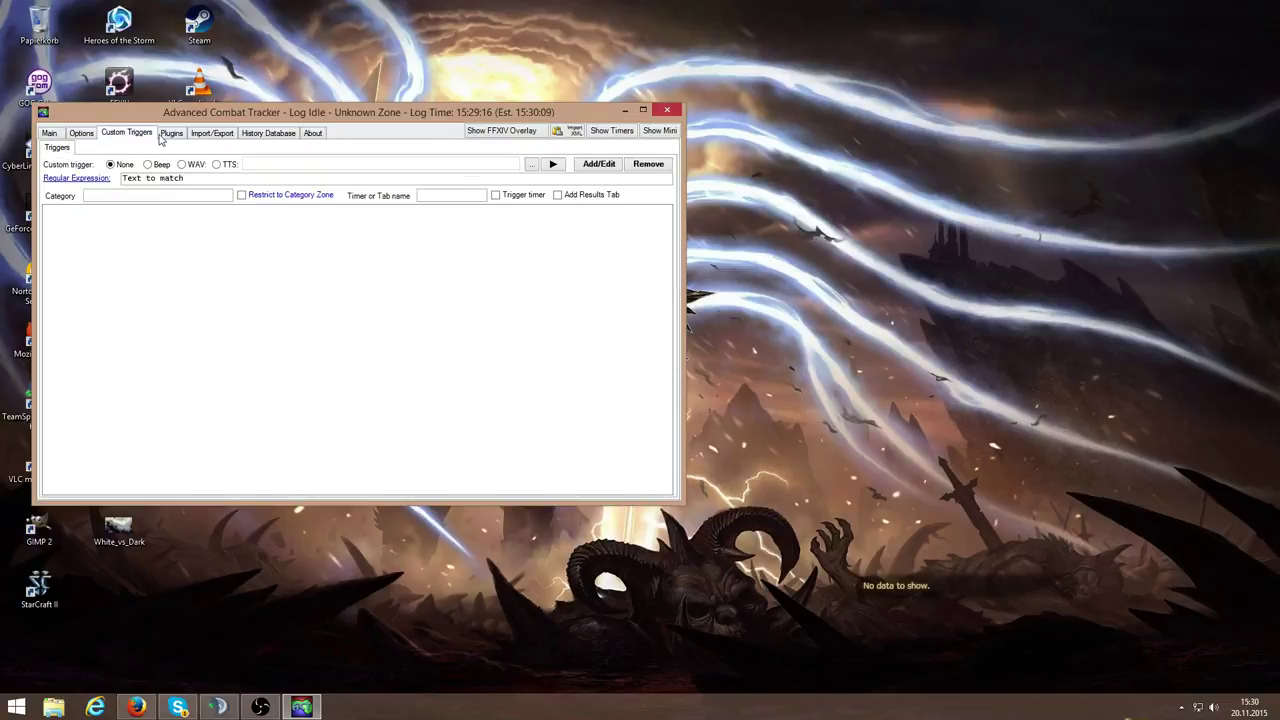
left_click(166, 134)
left_click(120, 150)
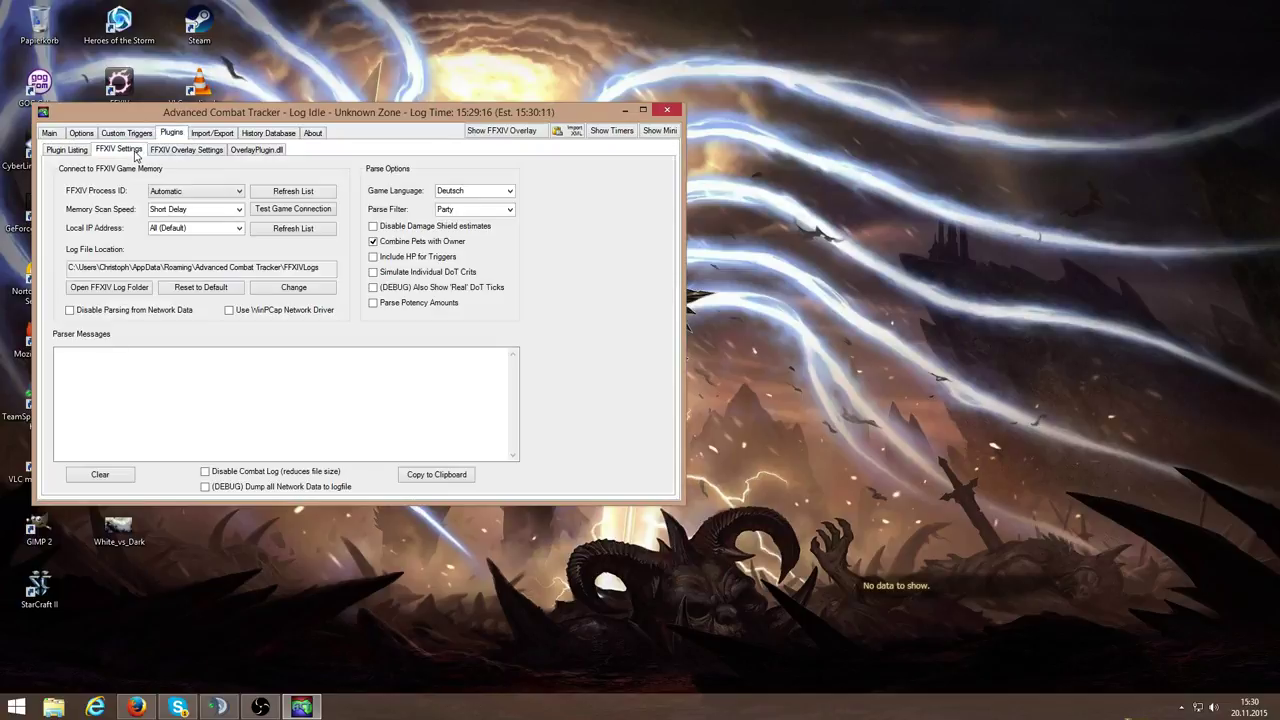
left_click(199, 152)
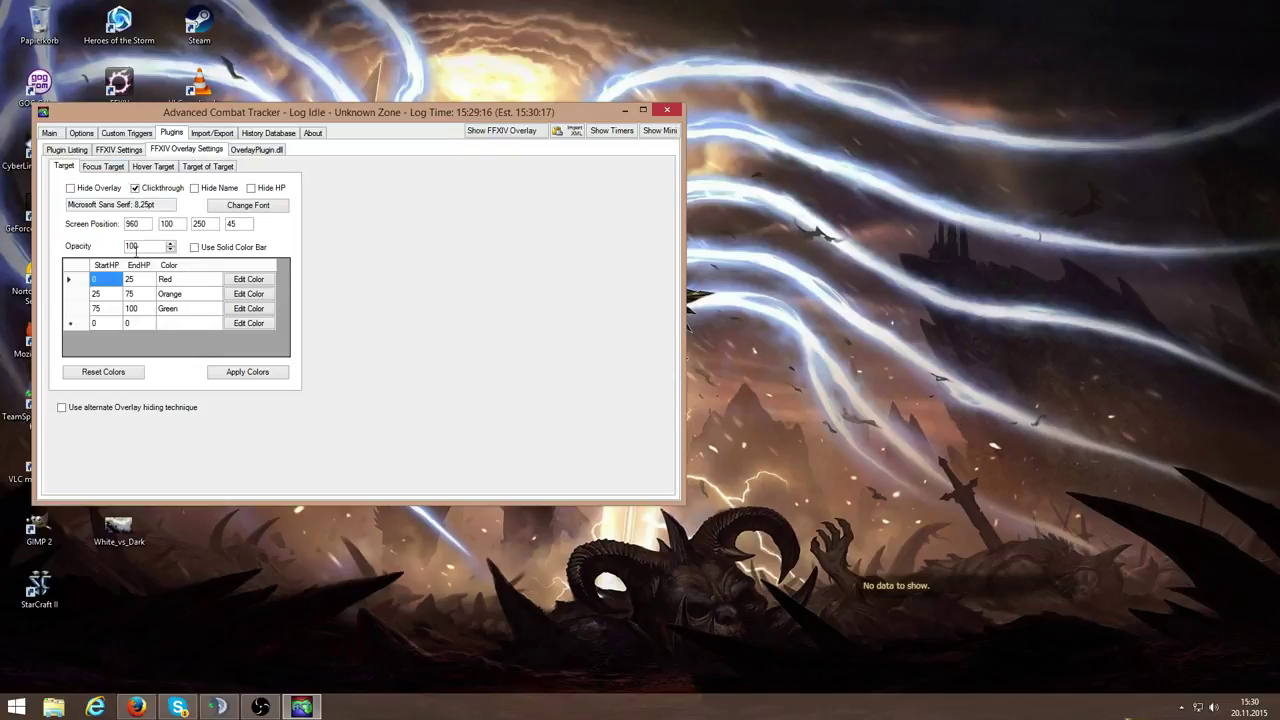
Examine the program's option pages from Sound Settings and Configuration Import/Export through Color LCD Options.
left_click(52, 134)
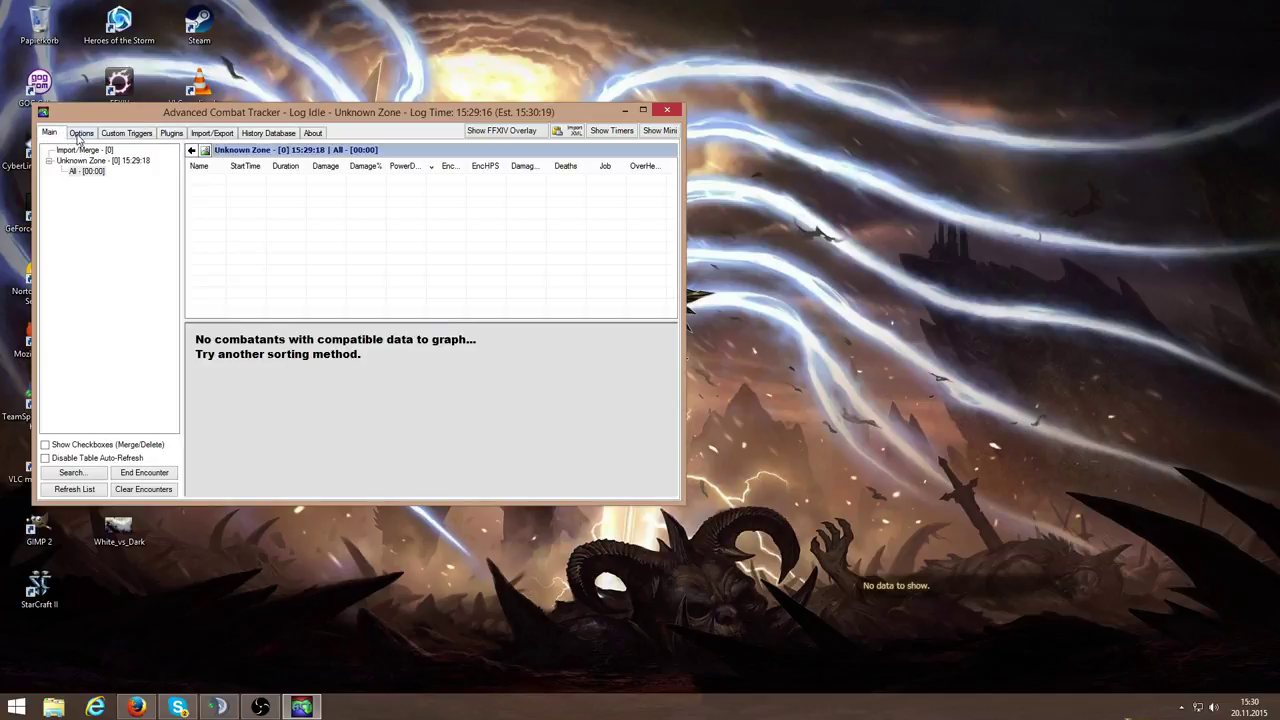
left_click(79, 135)
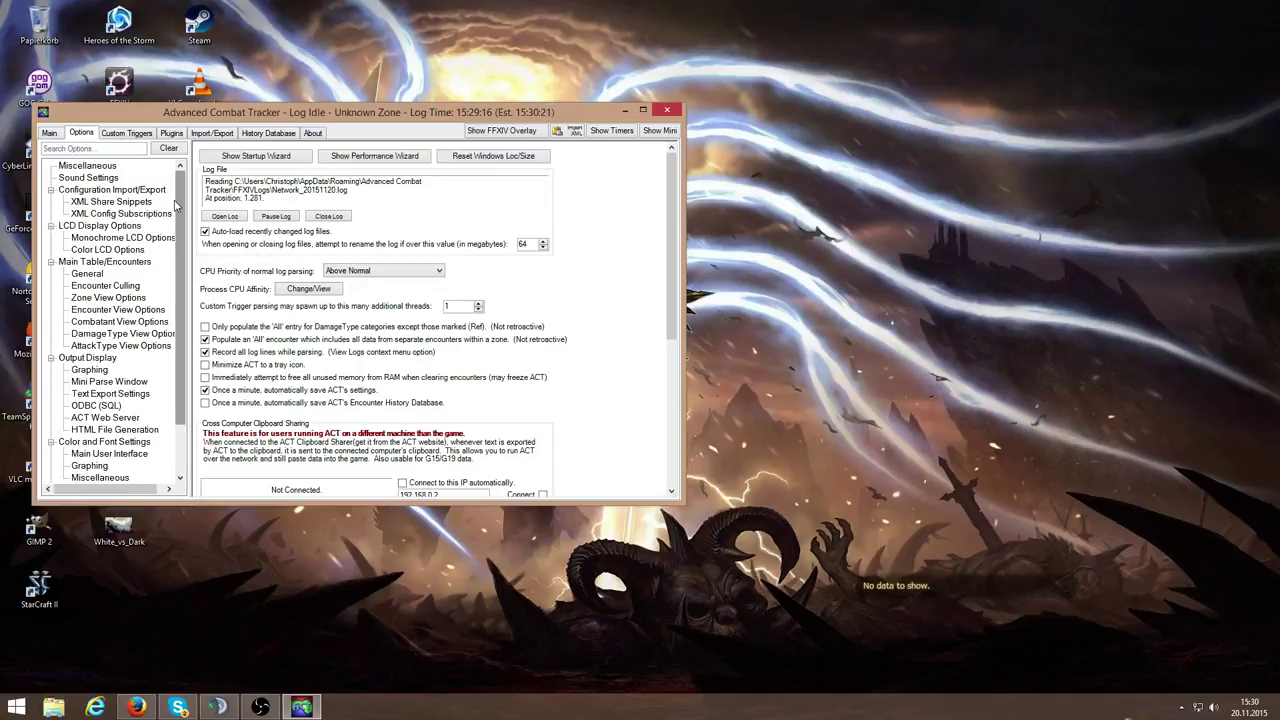
left_click(99, 170)
left_click(100, 178)
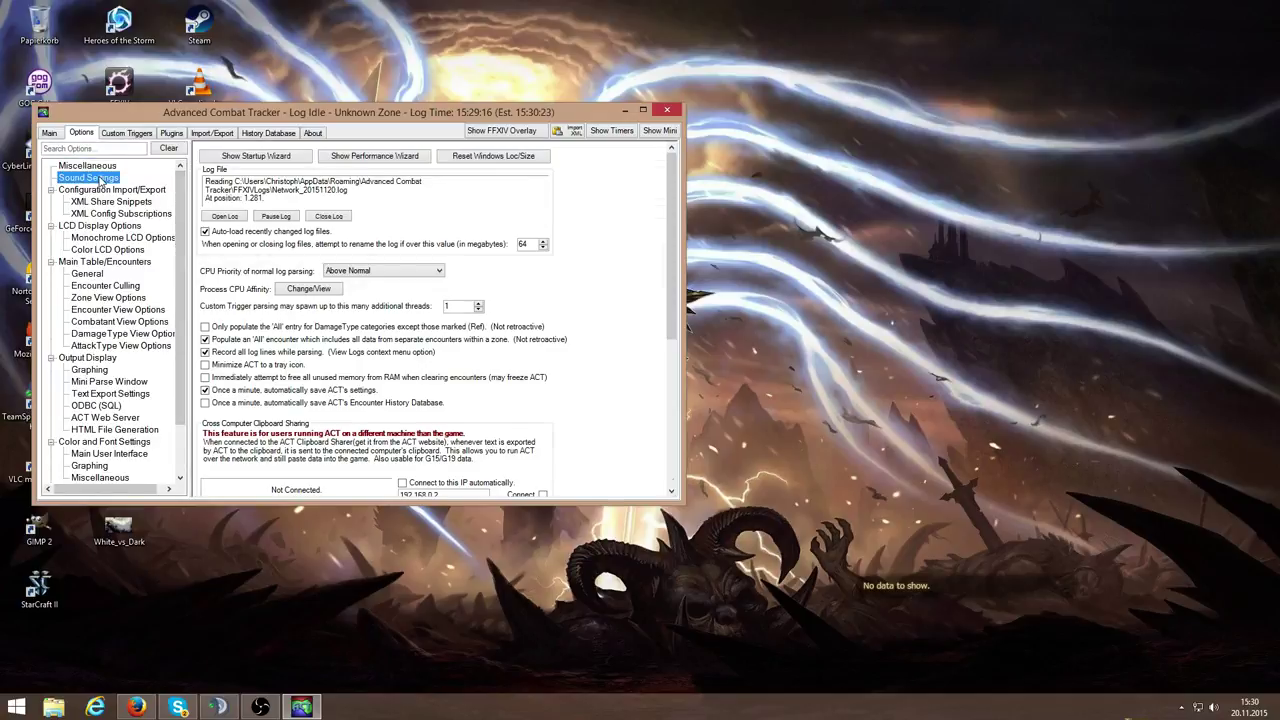
left_click(98, 202)
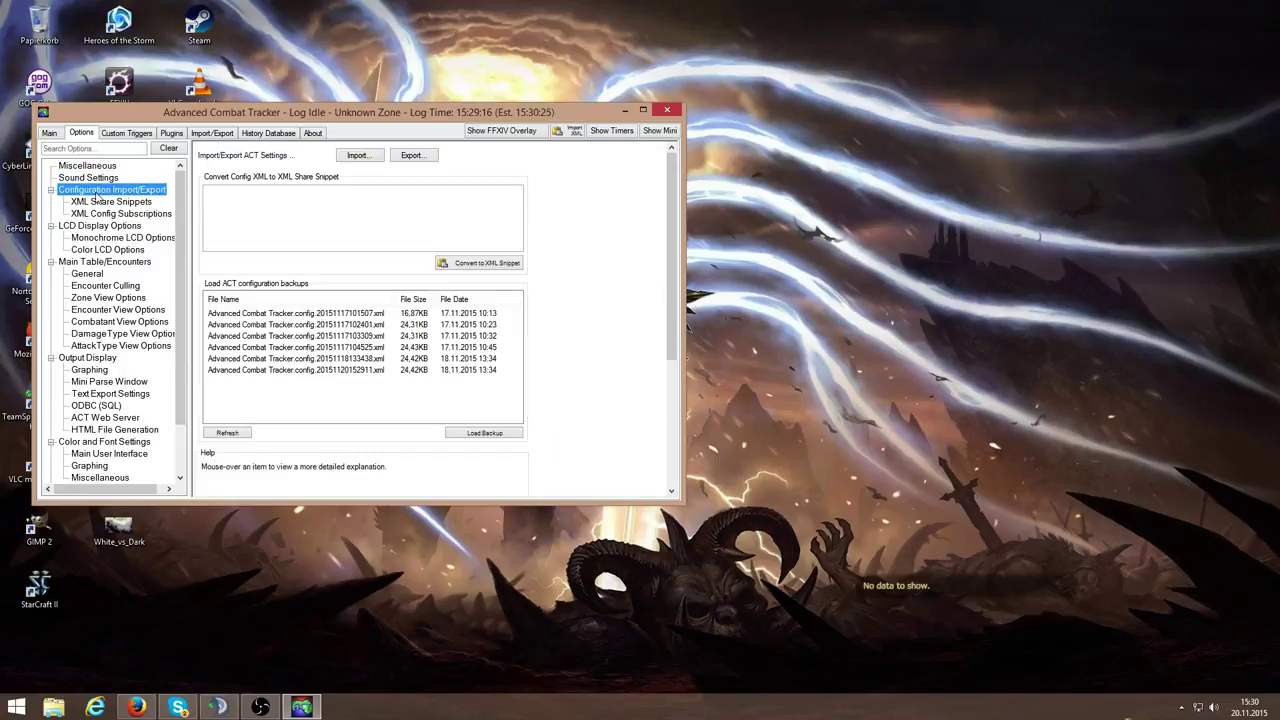
left_click(98, 214)
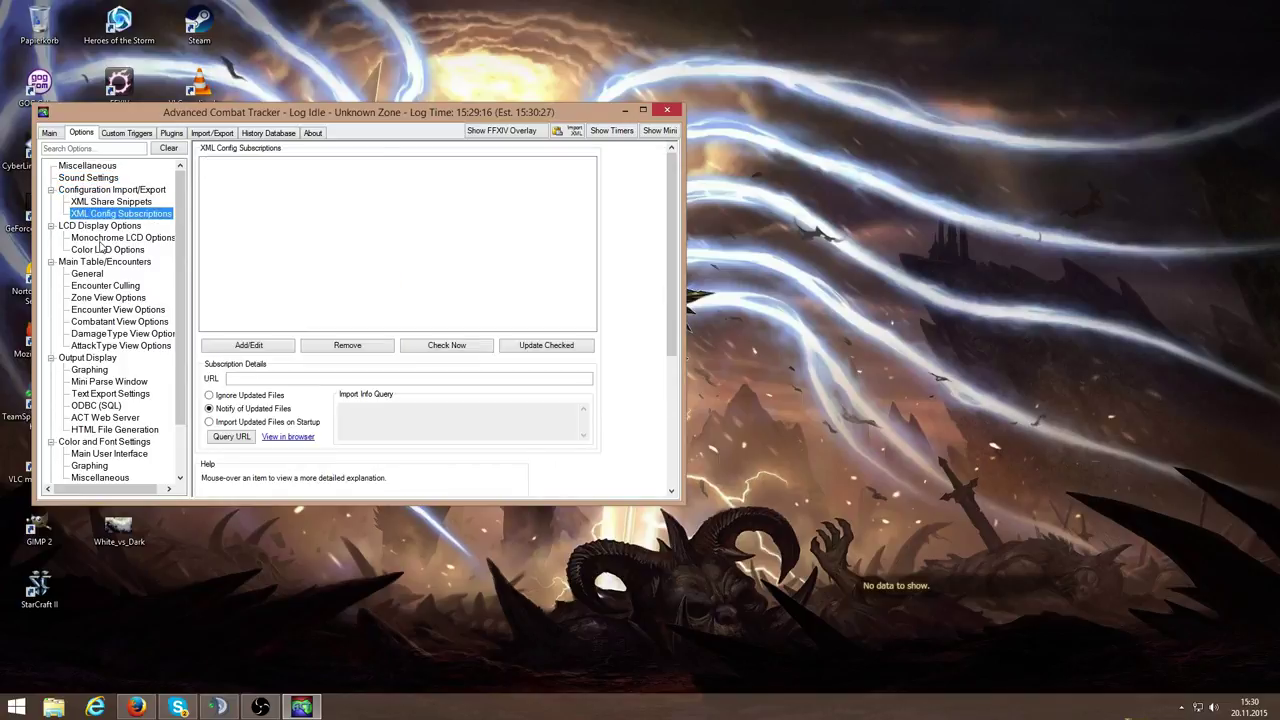
left_click(98, 240)
left_click(98, 251)
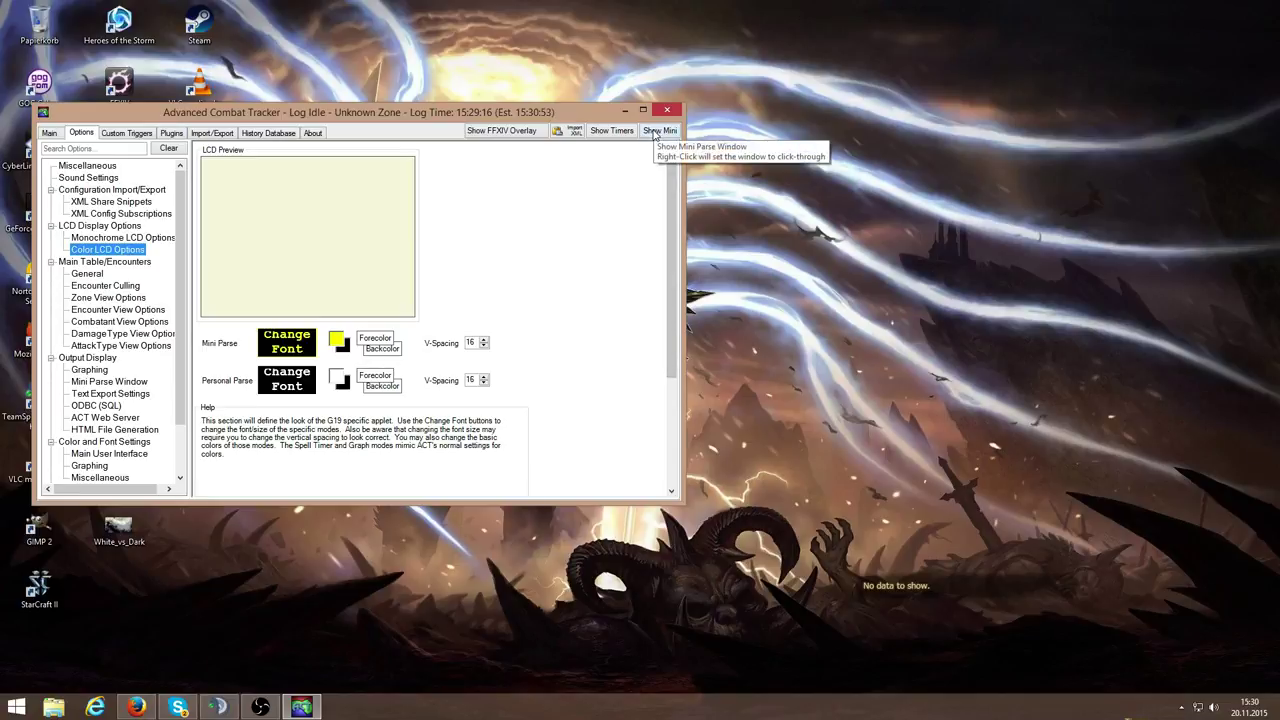
Focus the on-screen parse overlay and return to the plugins' FFXIV Overlay Settings.
left_click(900, 587)
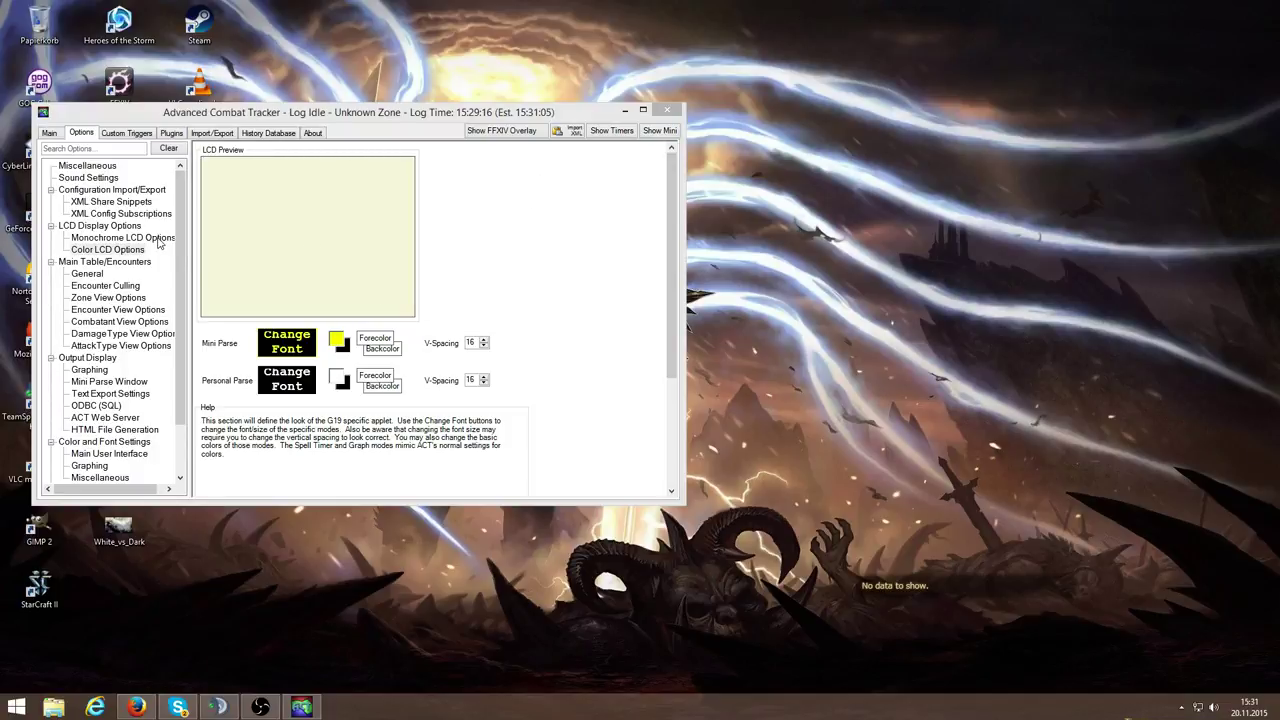
left_click(194, 230)
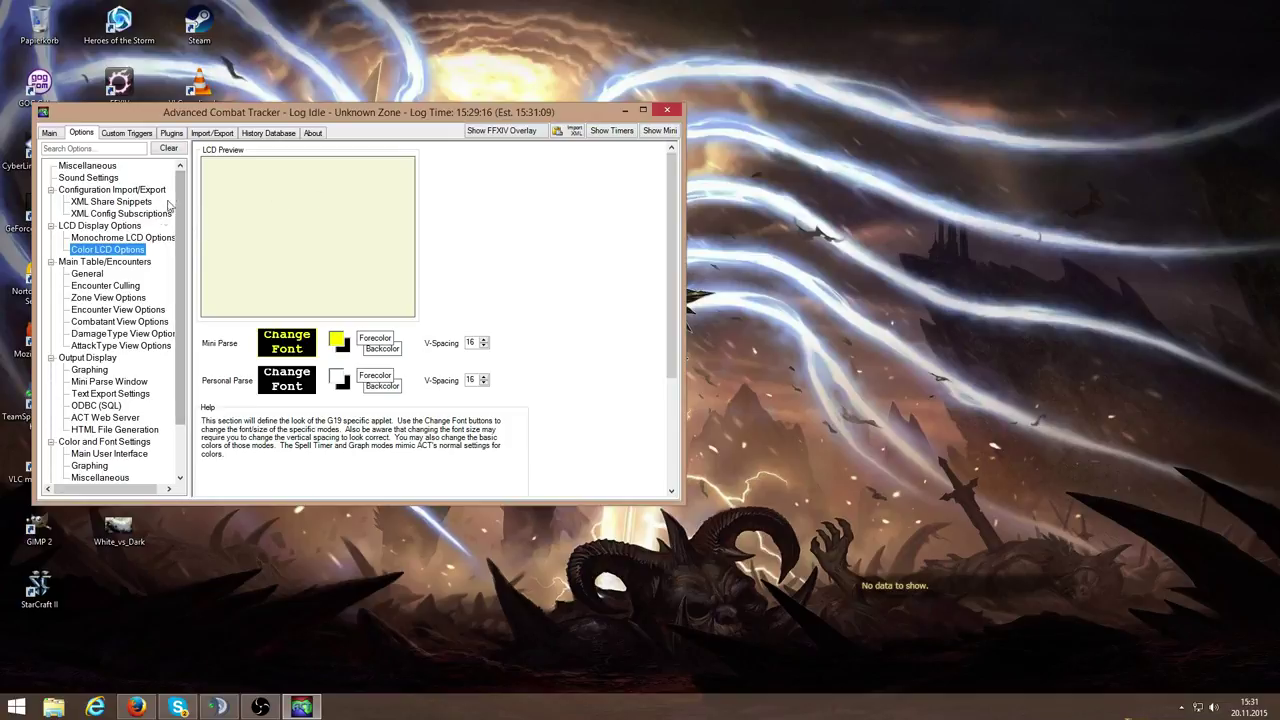
left_click(122, 136)
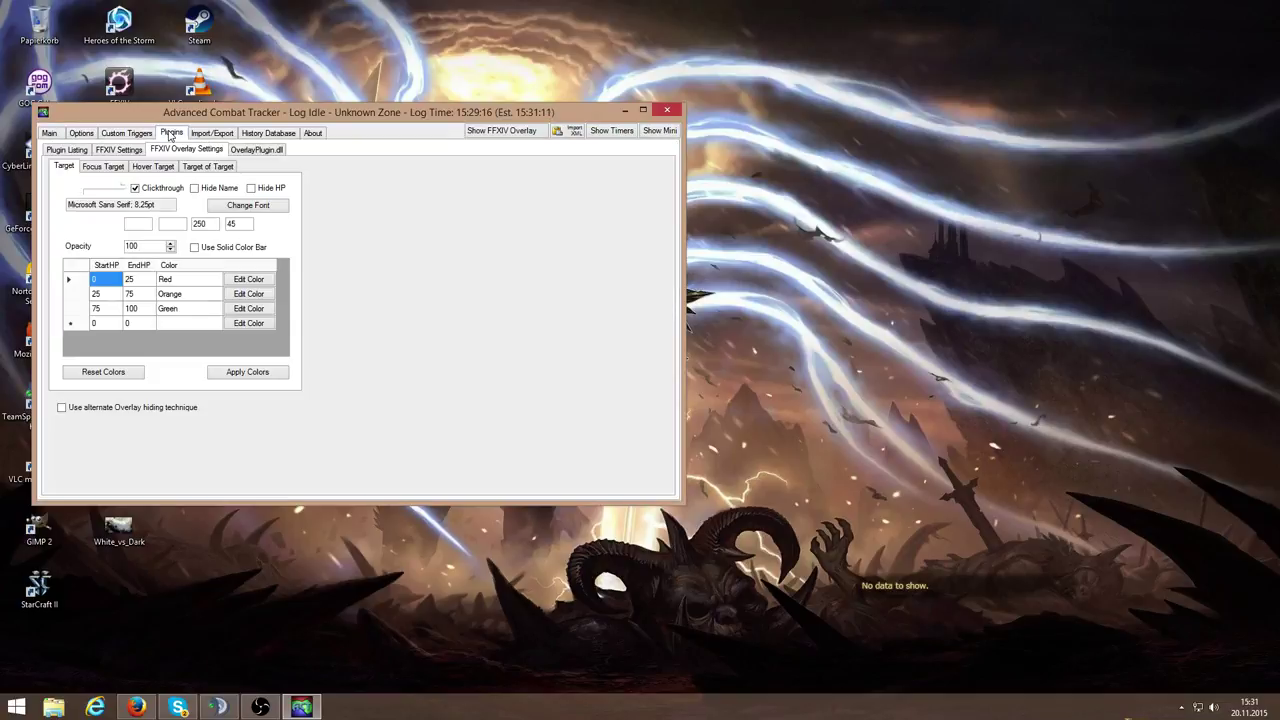
left_click(168, 133)
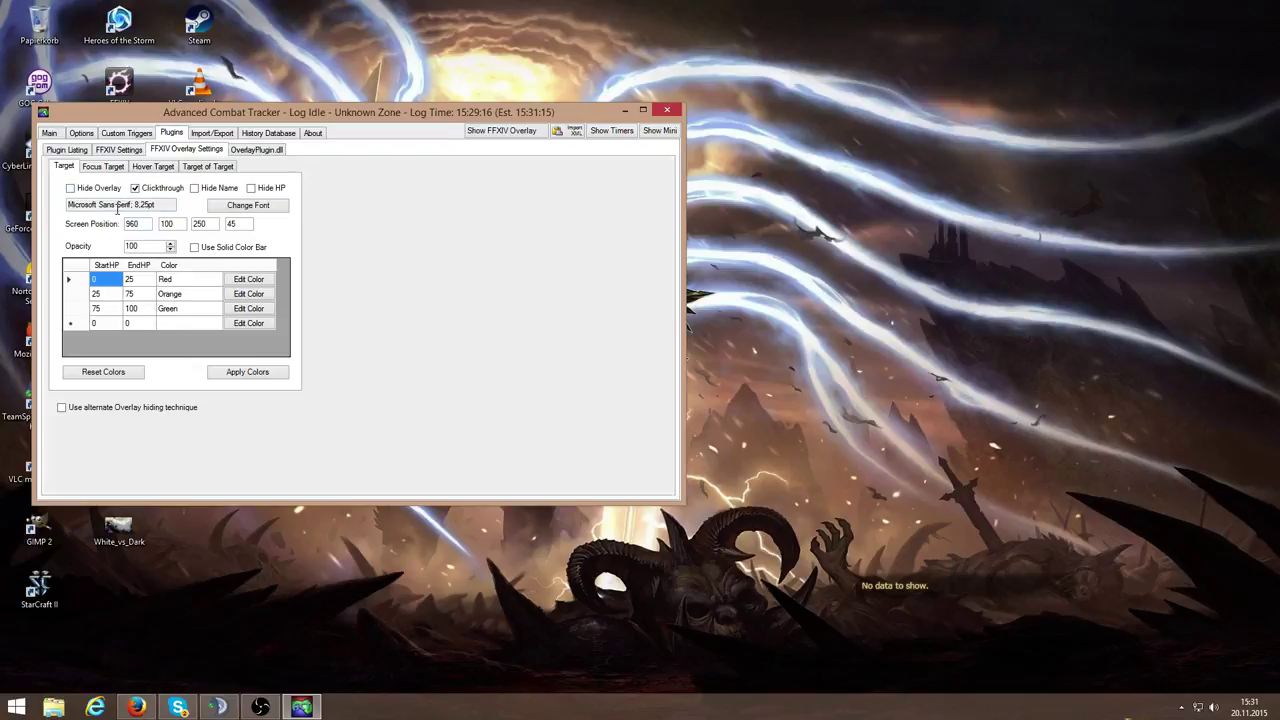
Look through the overlay target settings, then examine the Encounter Culling and Graphing options, including the full list of damage type categories.
left_click(108, 167)
left_click(70, 168)
left_click(79, 134)
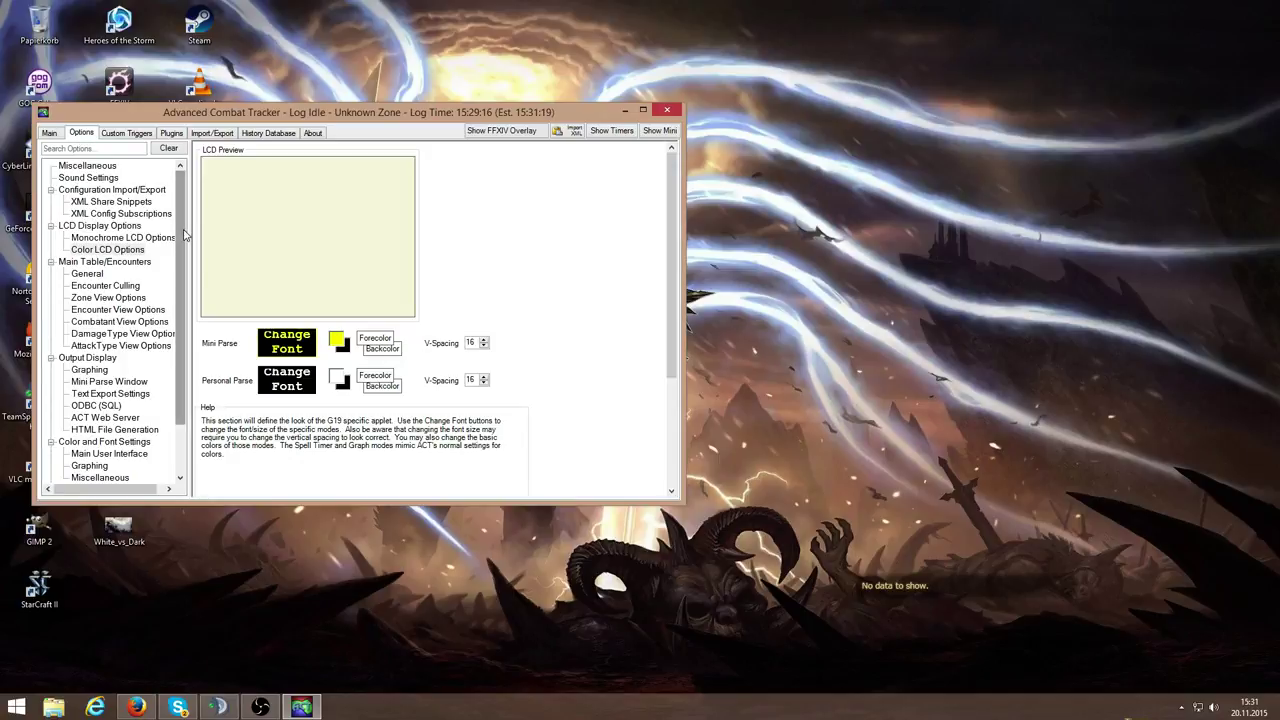
scroll(183, 300, "down", 2)
scroll(187, 237, "up", 1)
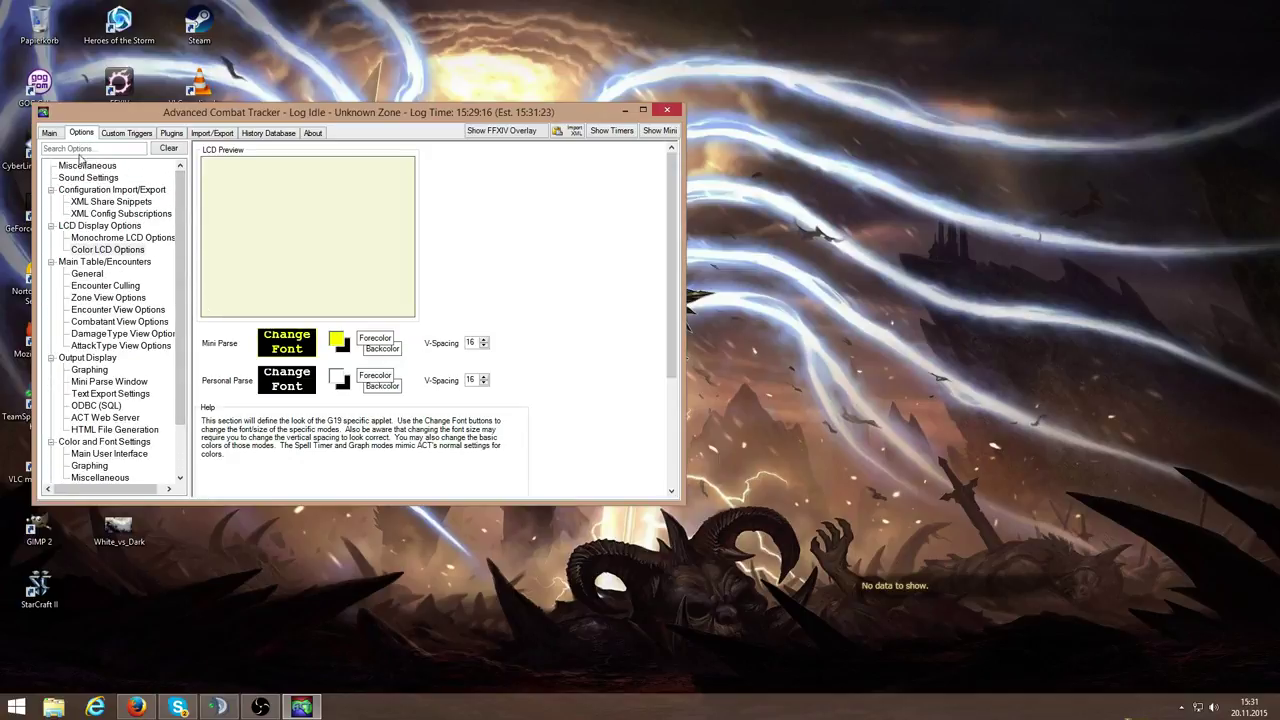
left_click(103, 286)
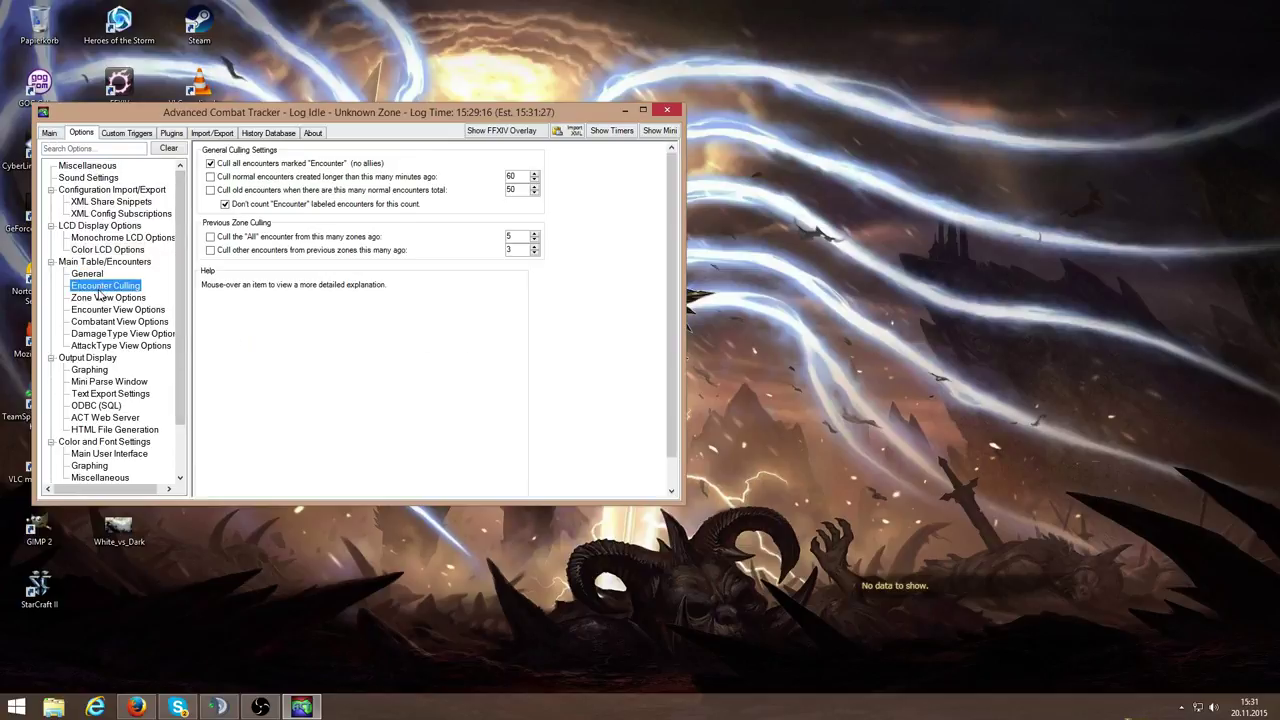
left_click(88, 370)
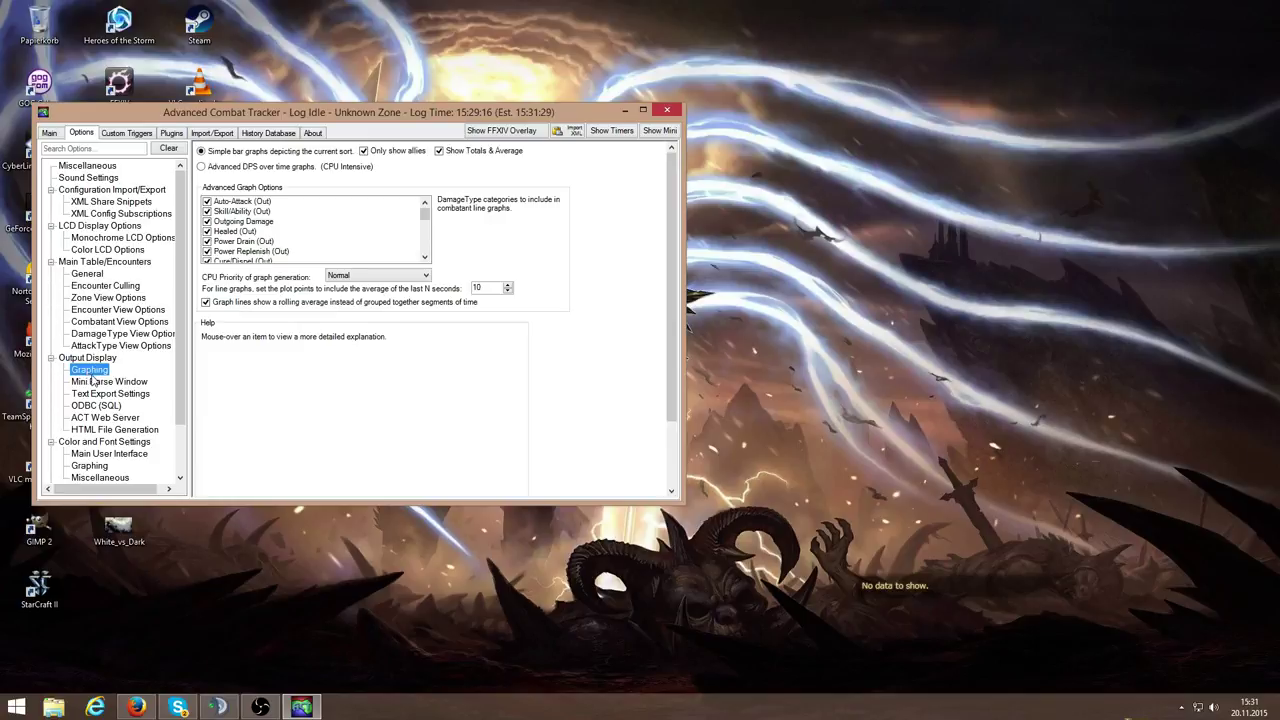
left_click_drag(424, 213, 426, 257)
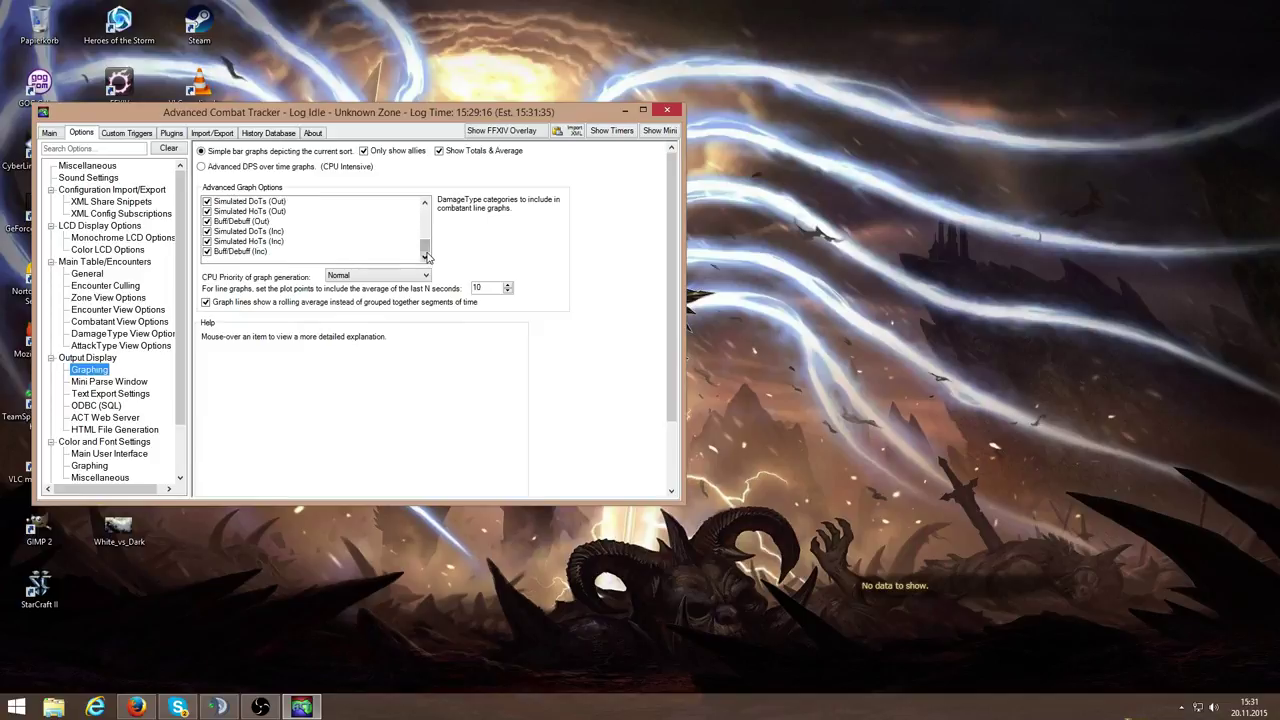
Examine the Mini Parse Window options and the available formatting elements for a new text format preset, closing the formatting dialog without adding one.
left_click(110, 384)
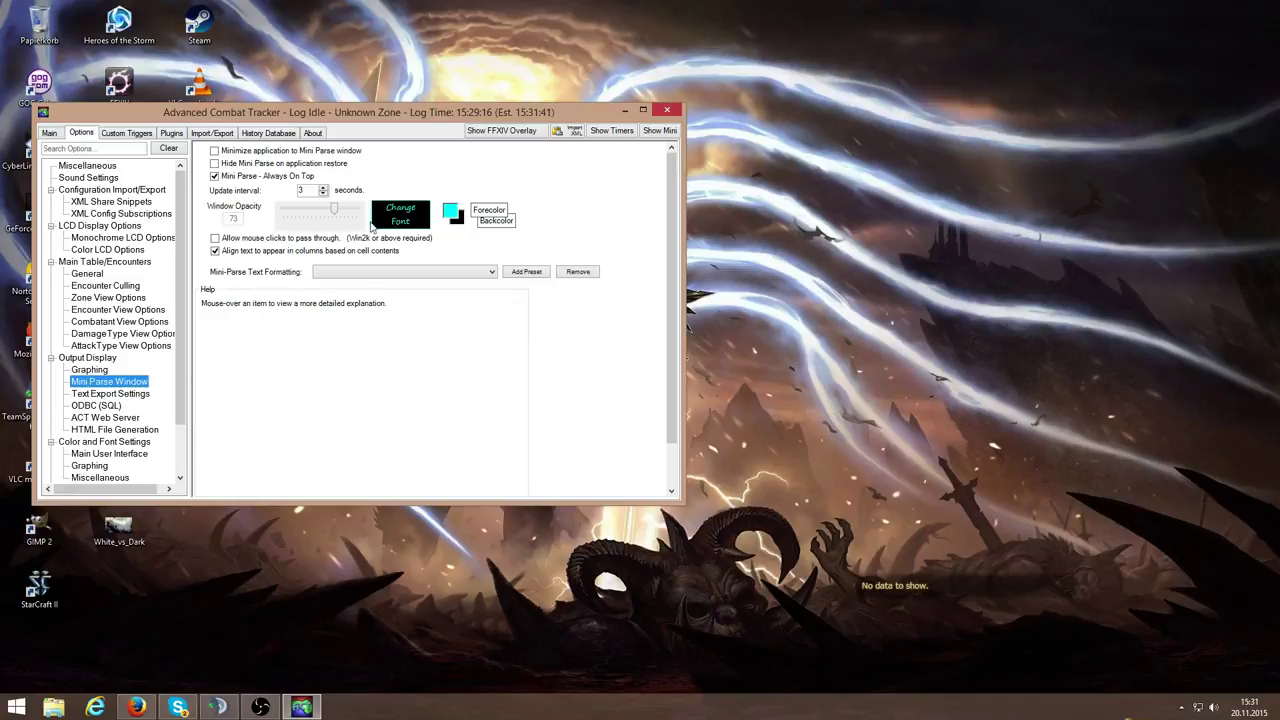
left_click(516, 279)
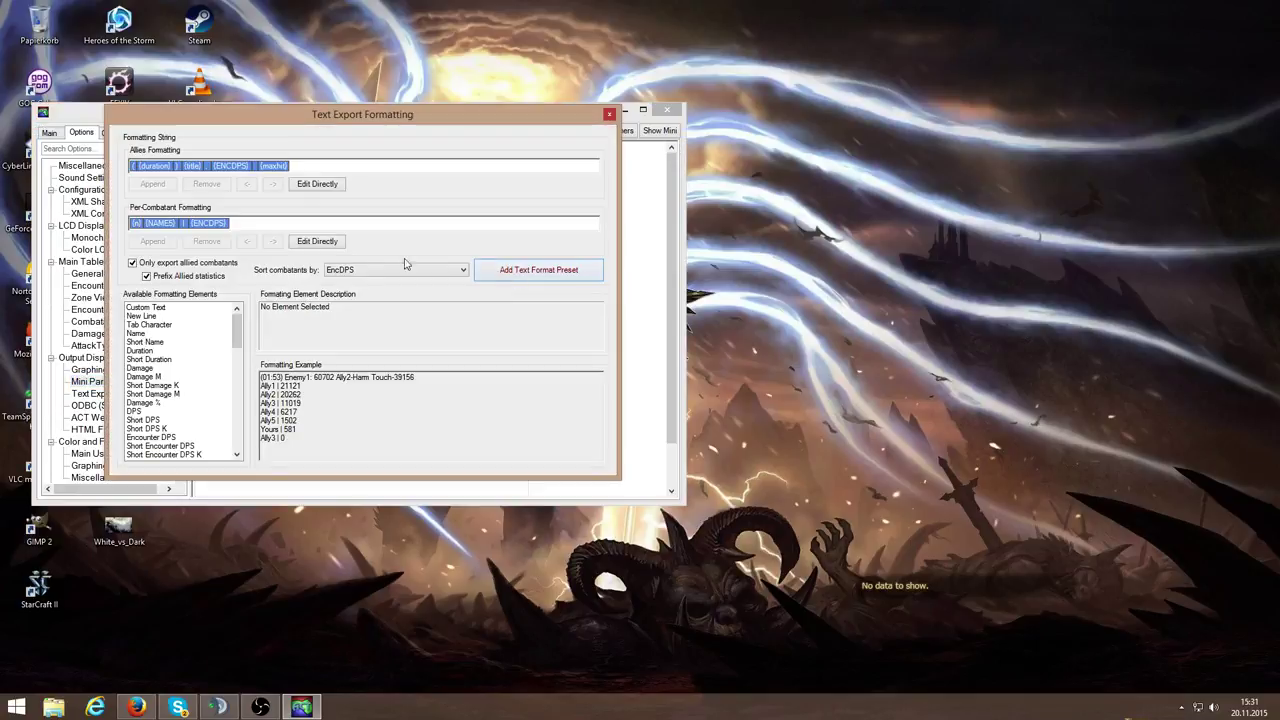
left_click_drag(243, 334, 237, 433)
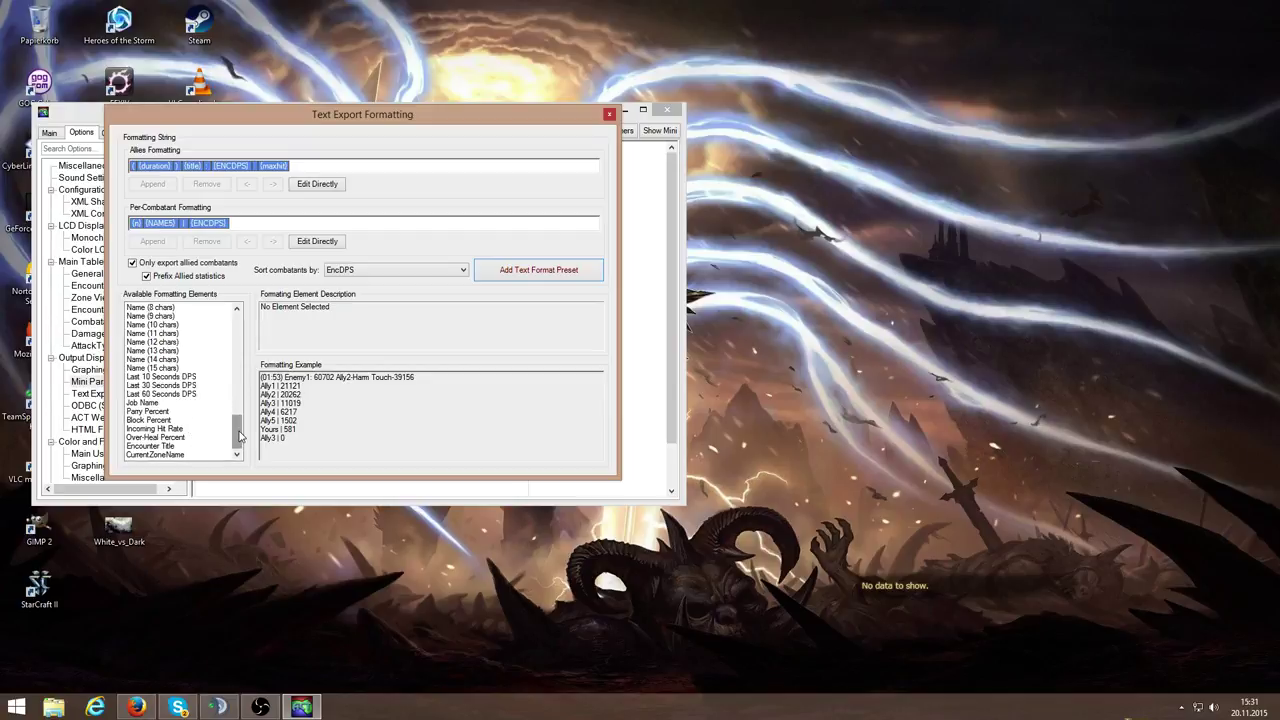
mouse_move(241, 438)
left_mouse_down()
mouse_move(243, 362)
mouse_move(265, 316)
left_mouse_up()
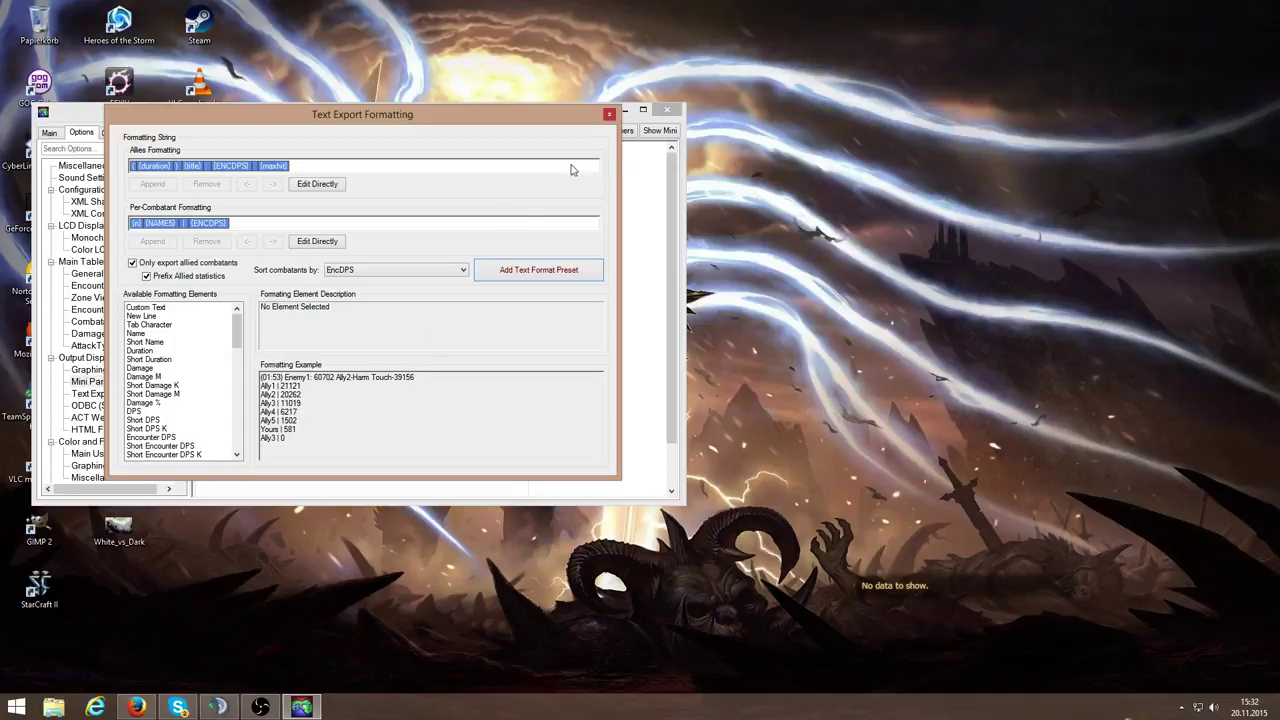
left_click(609, 115)
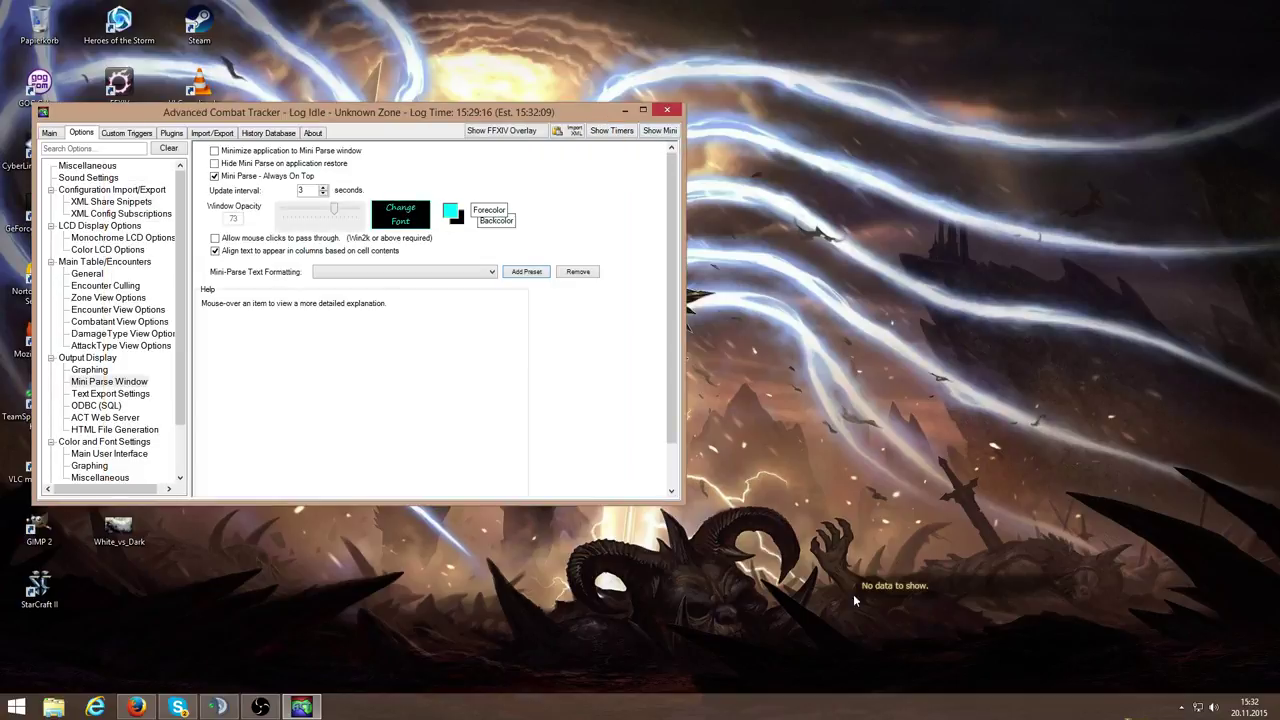
Reposition the parse overlay slightly on the desktop and move the Advanced Combat Tracker window clear of the desktop icons.
left_click_drag(865, 595, 871, 597)
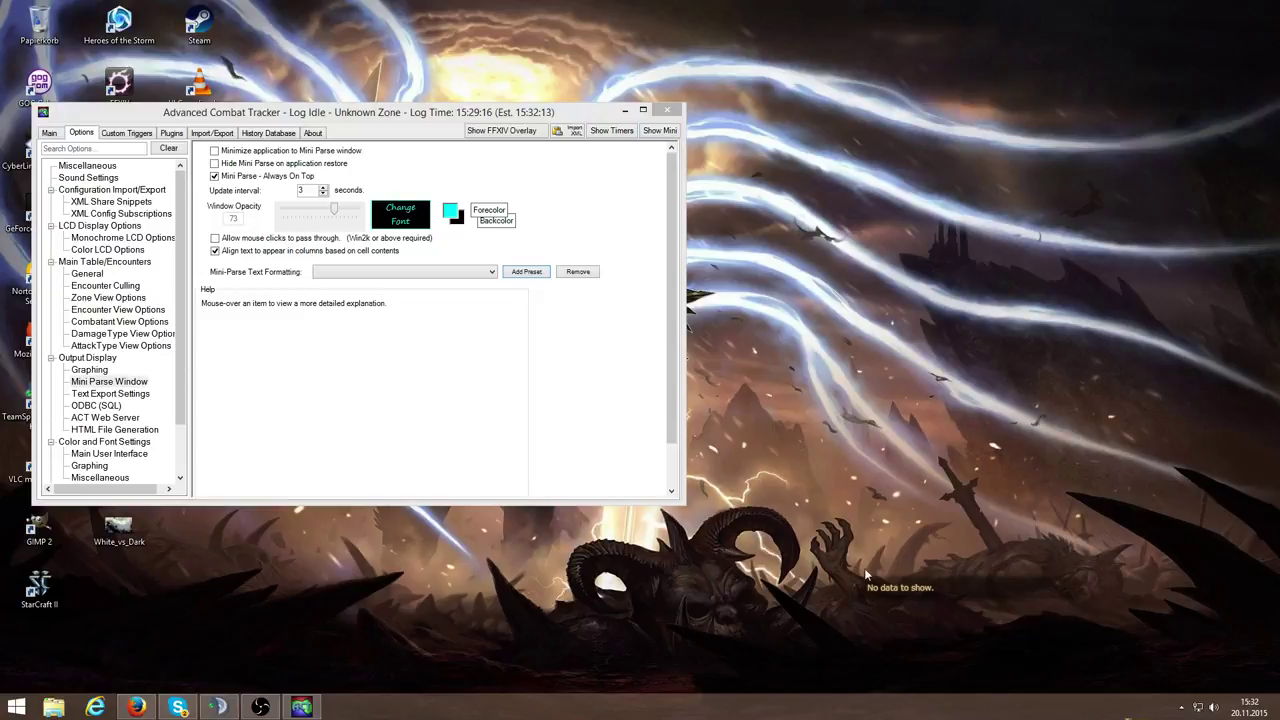
left_click_drag(490, 117, 707, 97)
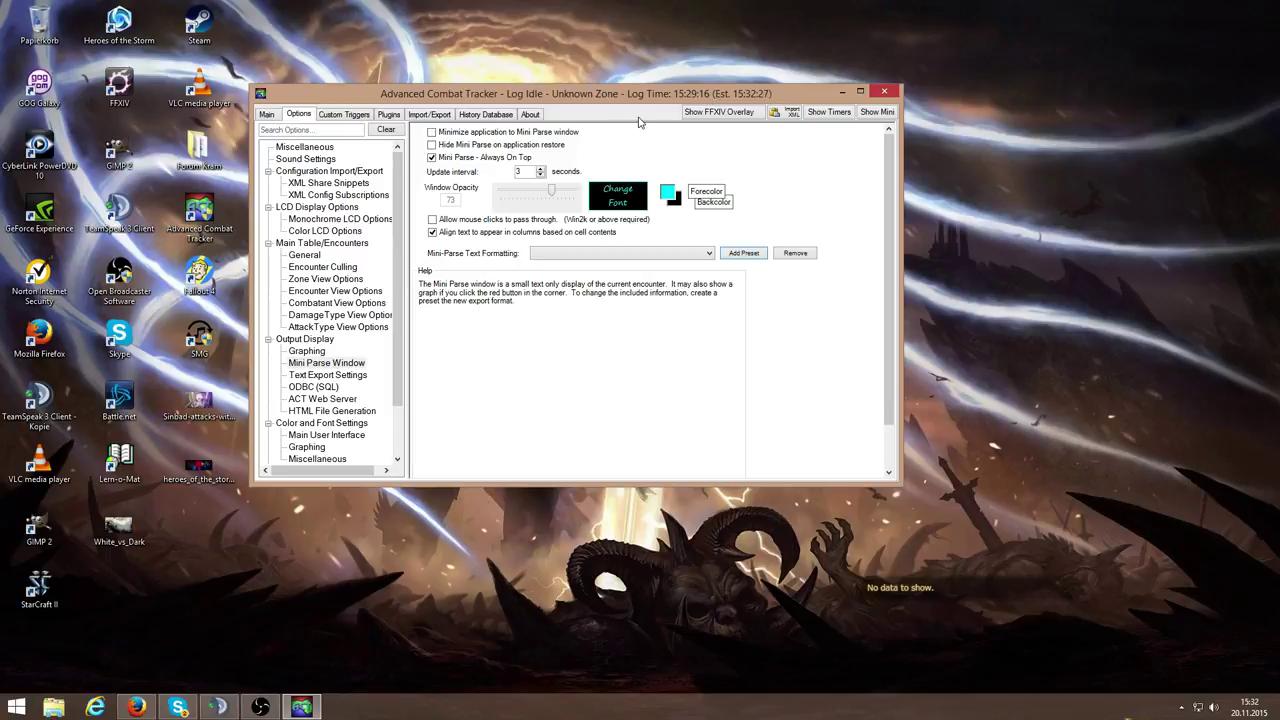
left_click(893, 618)
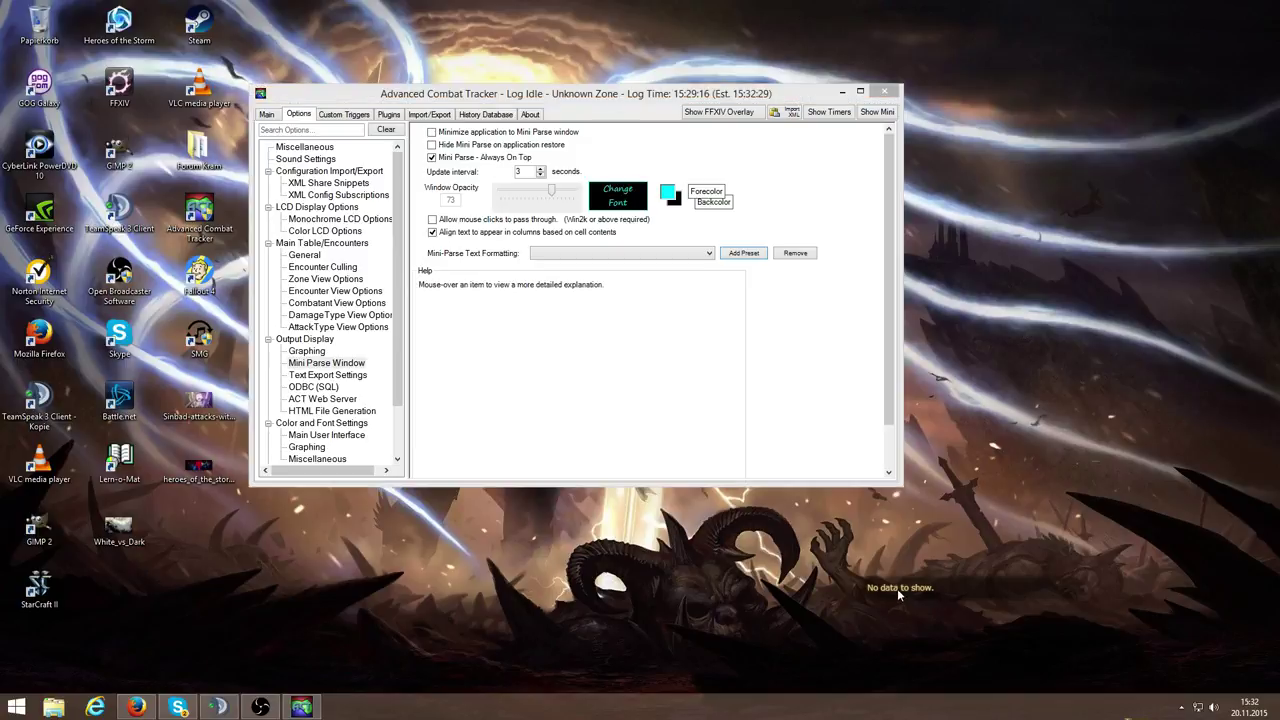
left_click(659, 337)
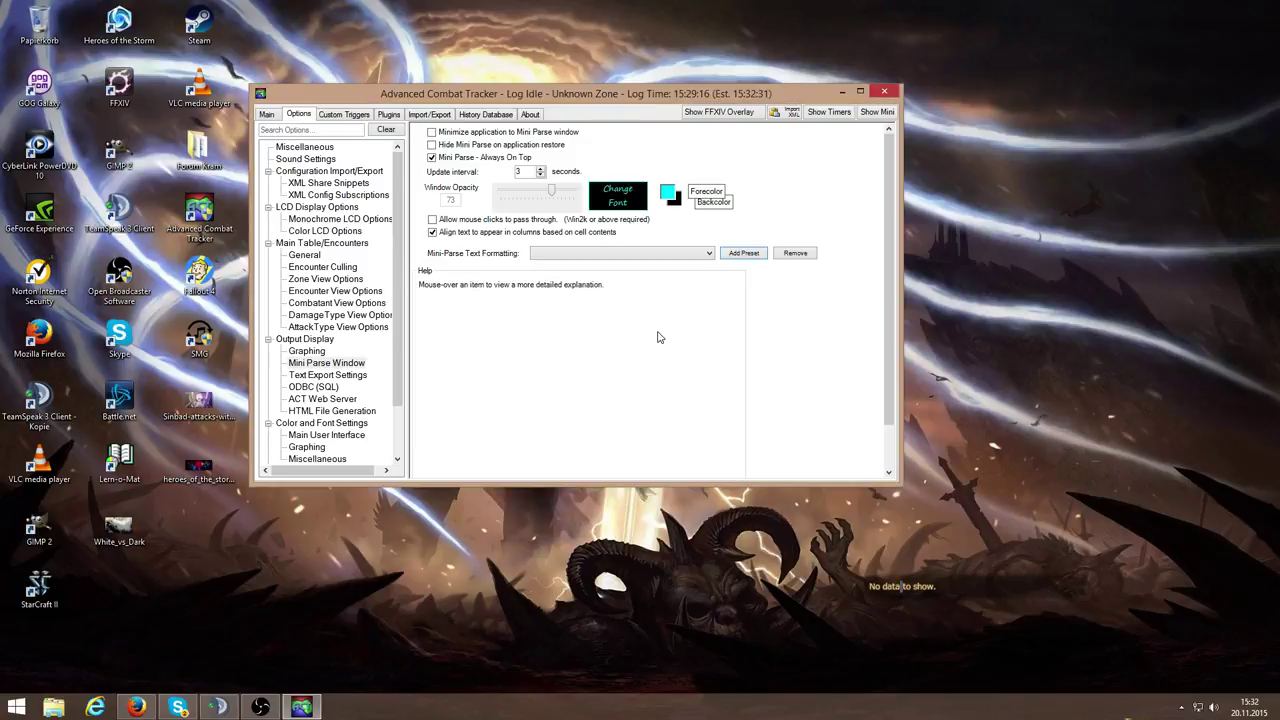
scroll(397, 258, "down", 2)
scroll(397, 258, "up", 2)
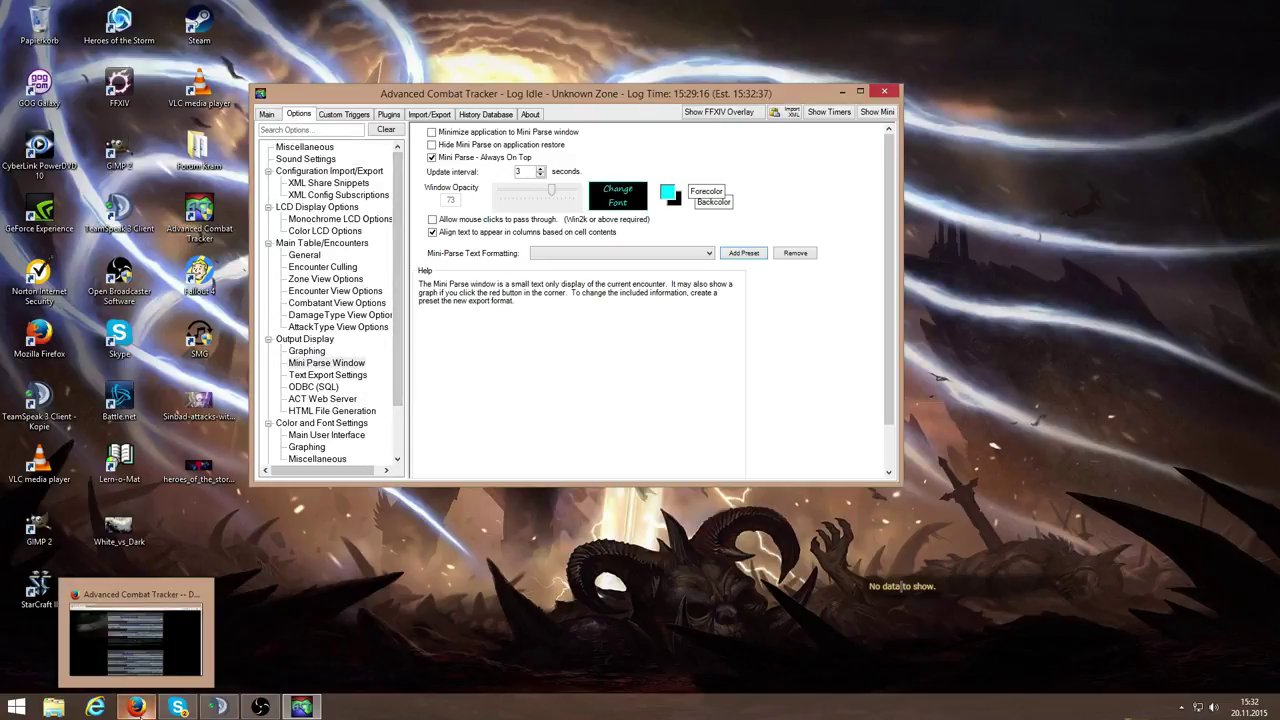
Switch to Firefox, compare the Build 64bit.zip and Build 32bit.zip download pages on Google Drive, and minimize the browser.
left_click(155, 610)
left_click(219, 30)
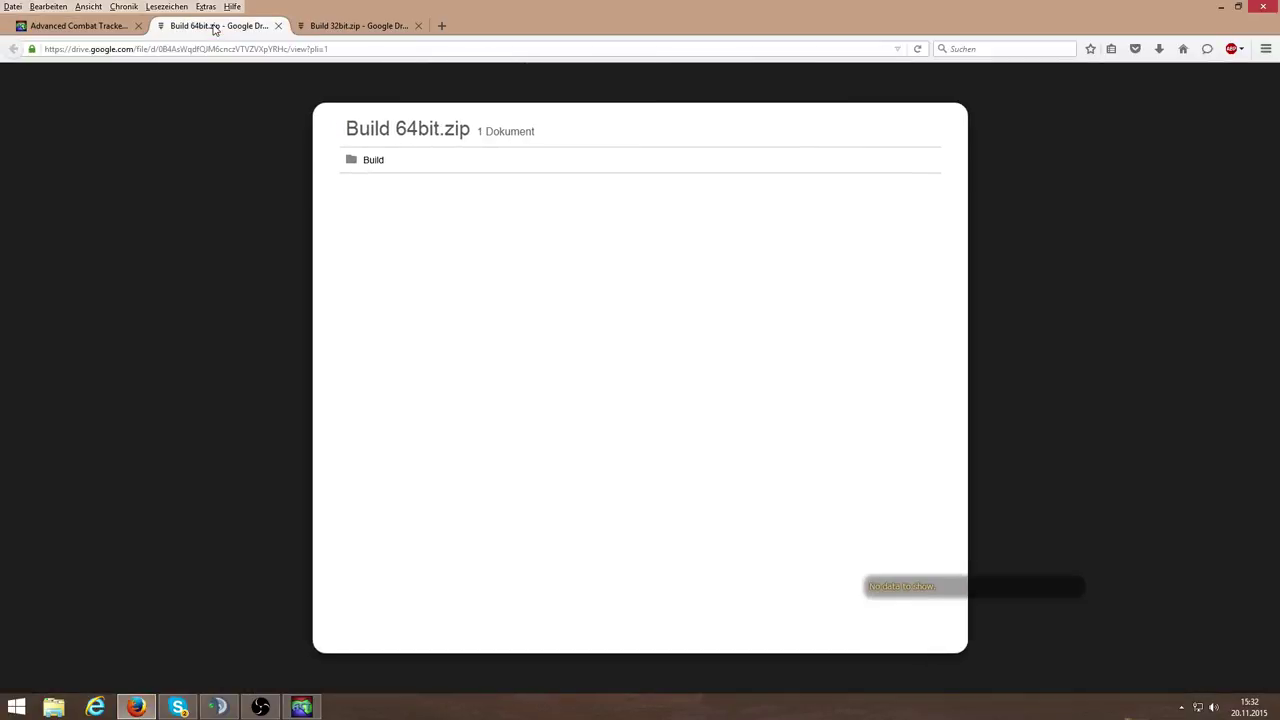
left_click(296, 32)
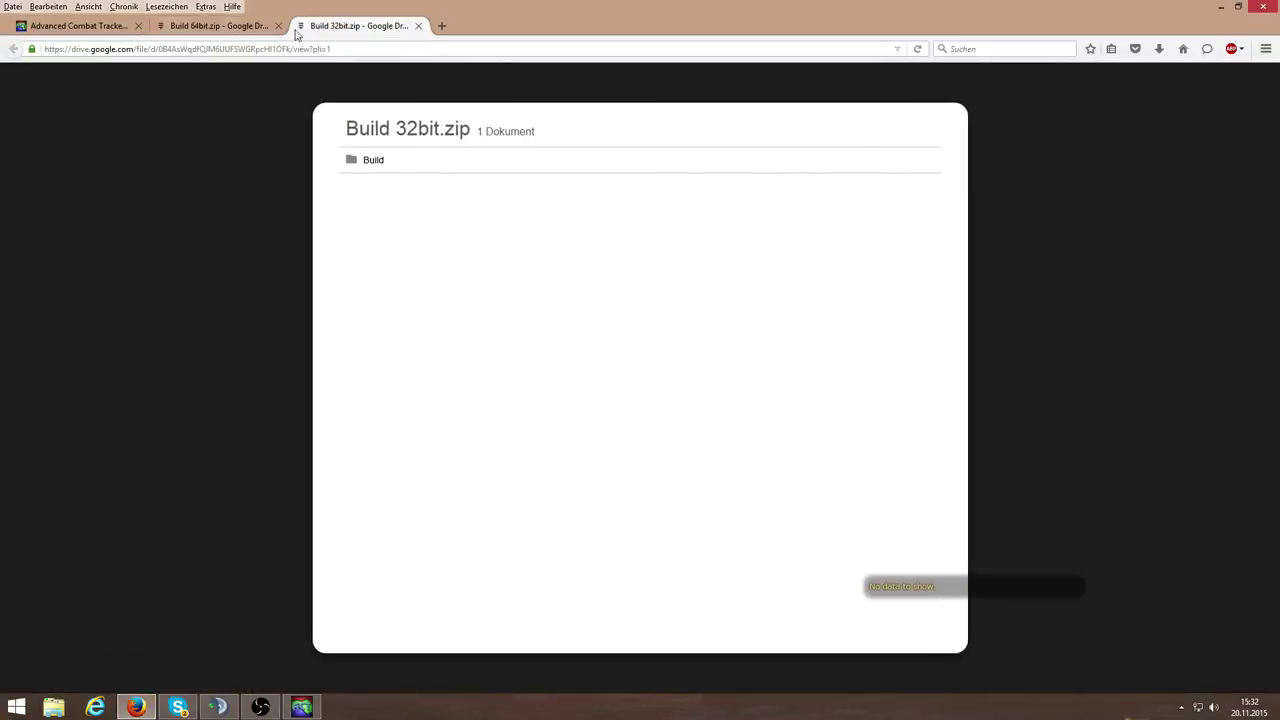
left_click(222, 27)
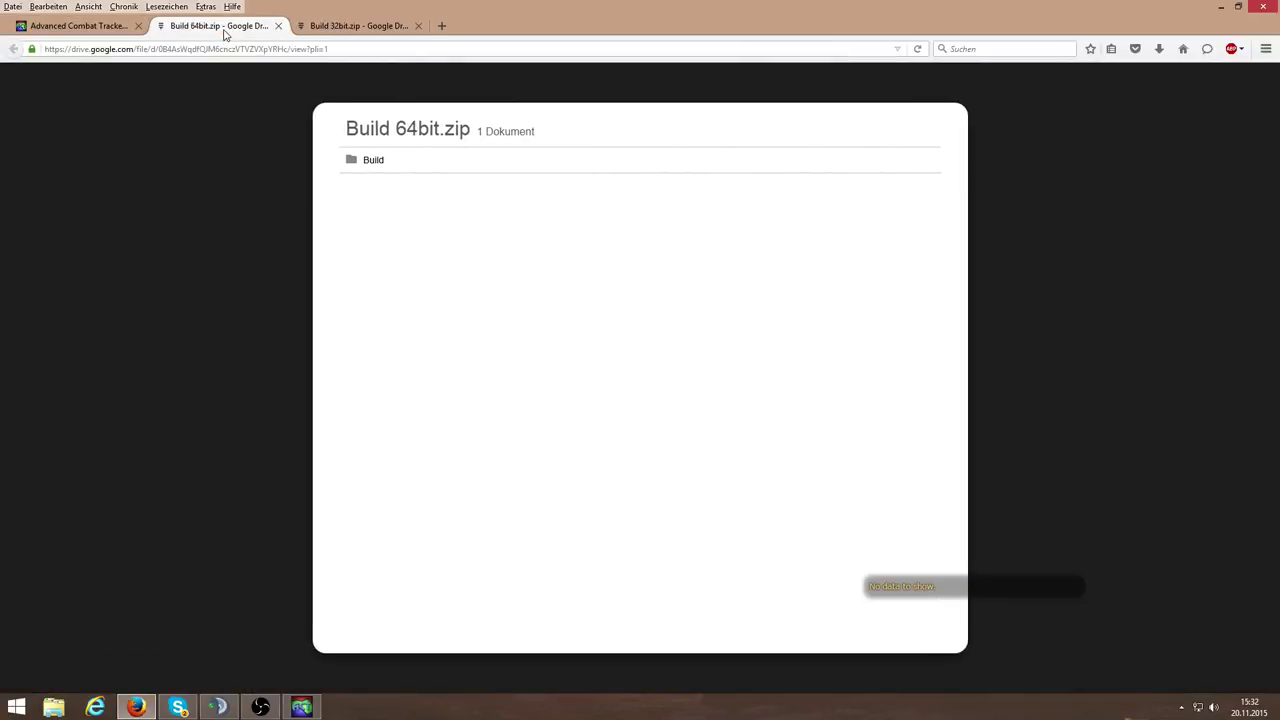
left_click(320, 27)
left_click(199, 24)
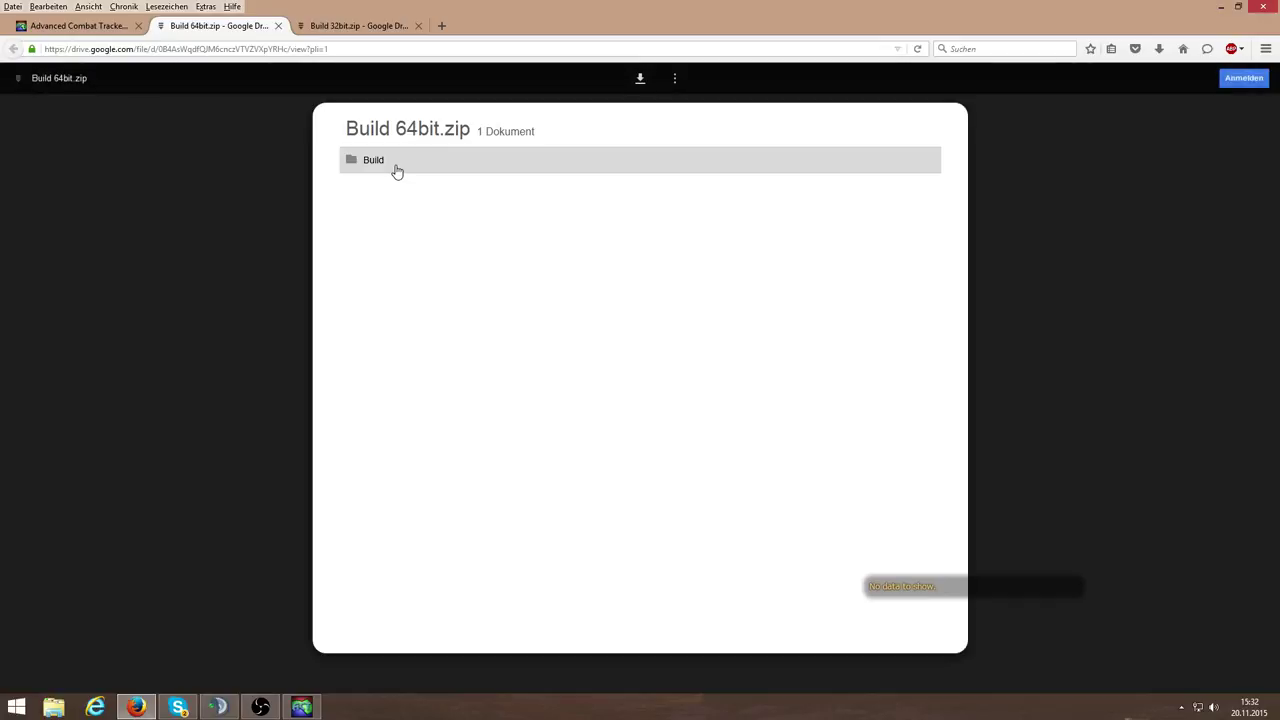
left_click(1219, 8)
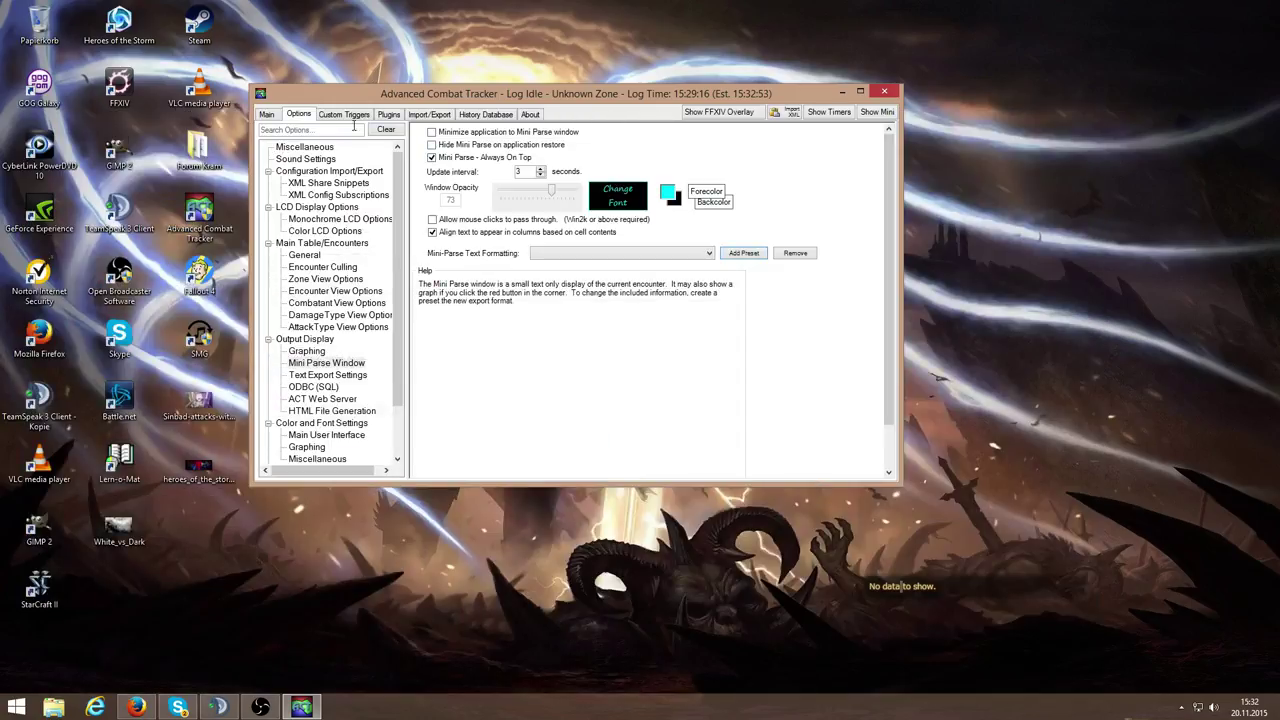
From the plugin listing, browse to the Build folder, inspect the properties of libcef.dll, and cancel the file selection.
left_click(386, 114)
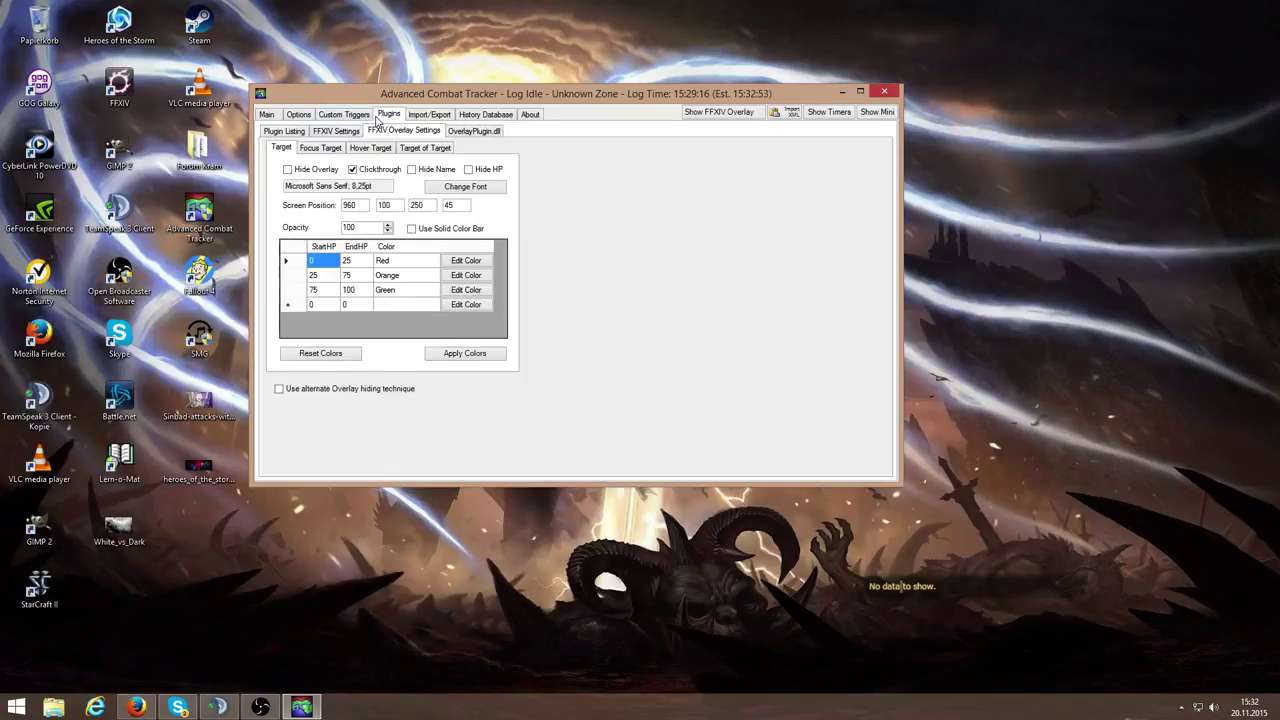
left_click(294, 133)
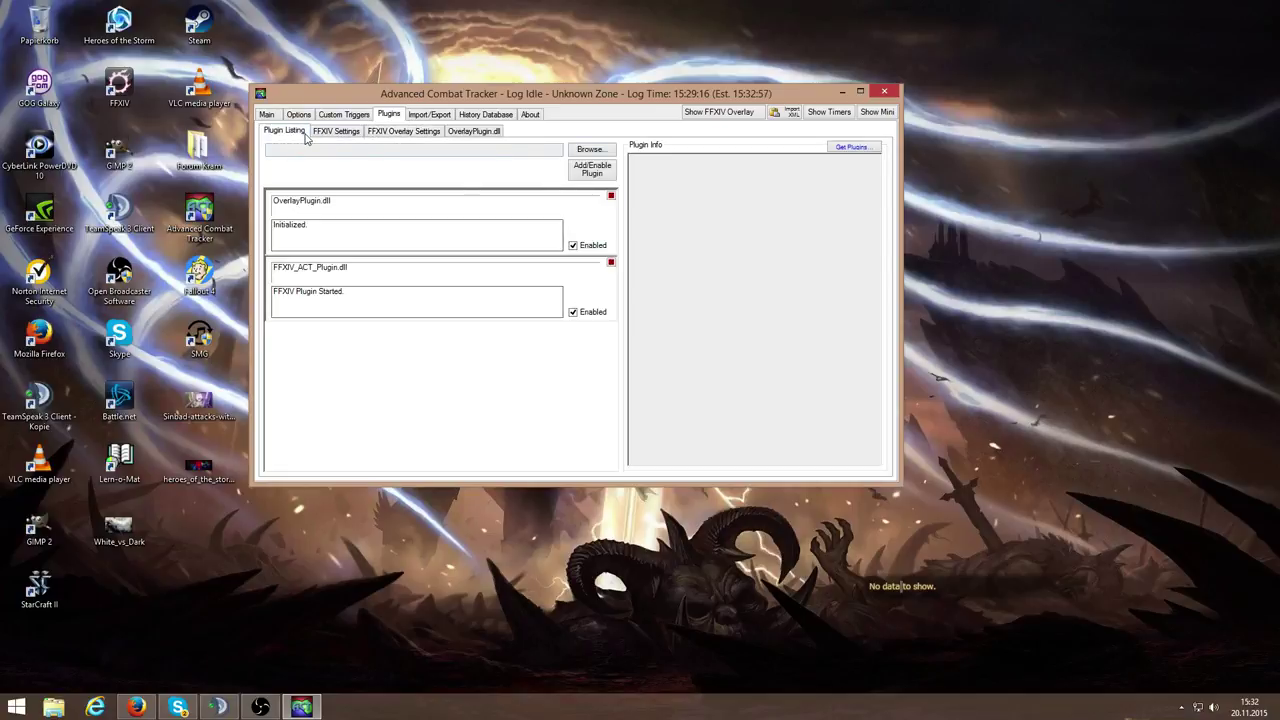
left_click(590, 150)
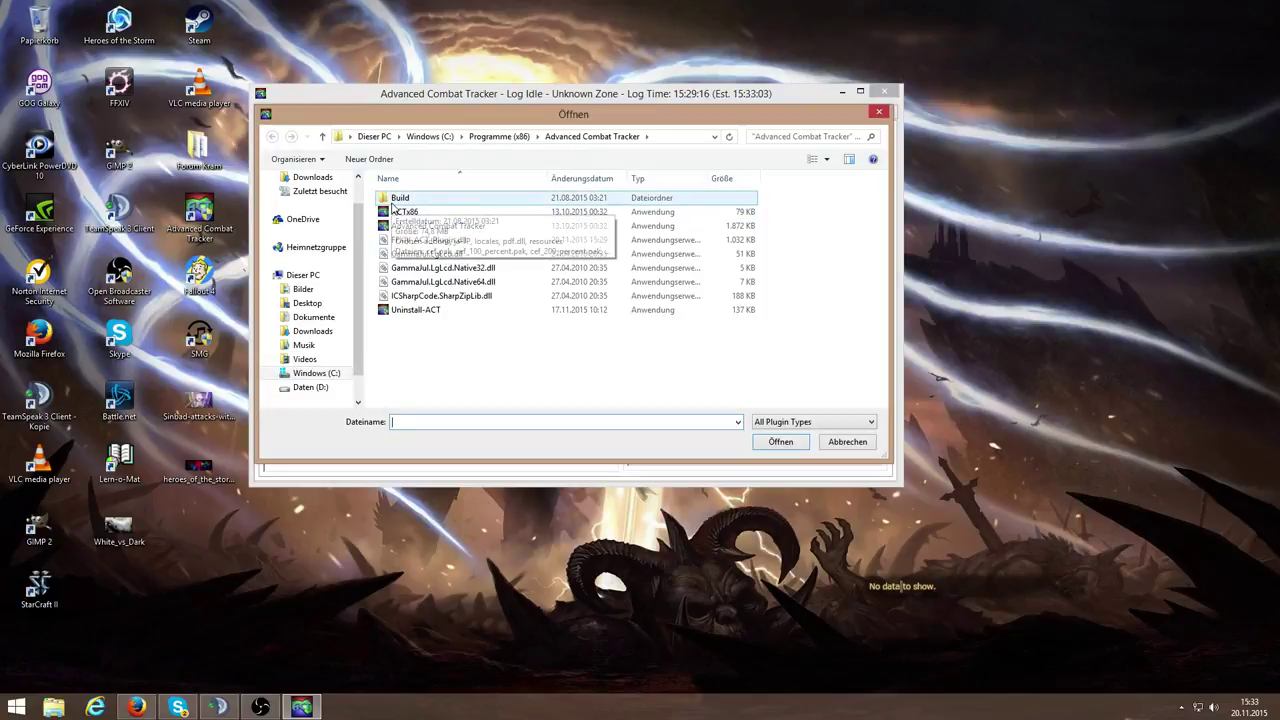
double_click(393, 204)
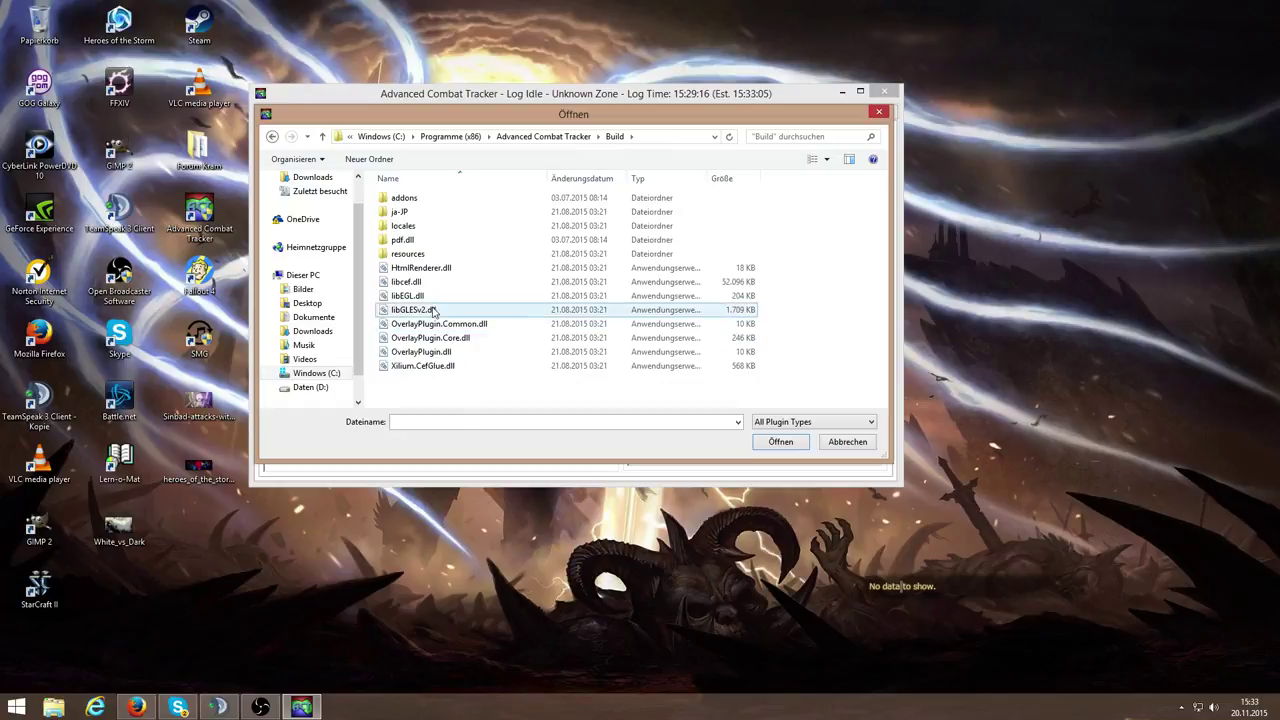
right_click(420, 287)
left_click(405, 282)
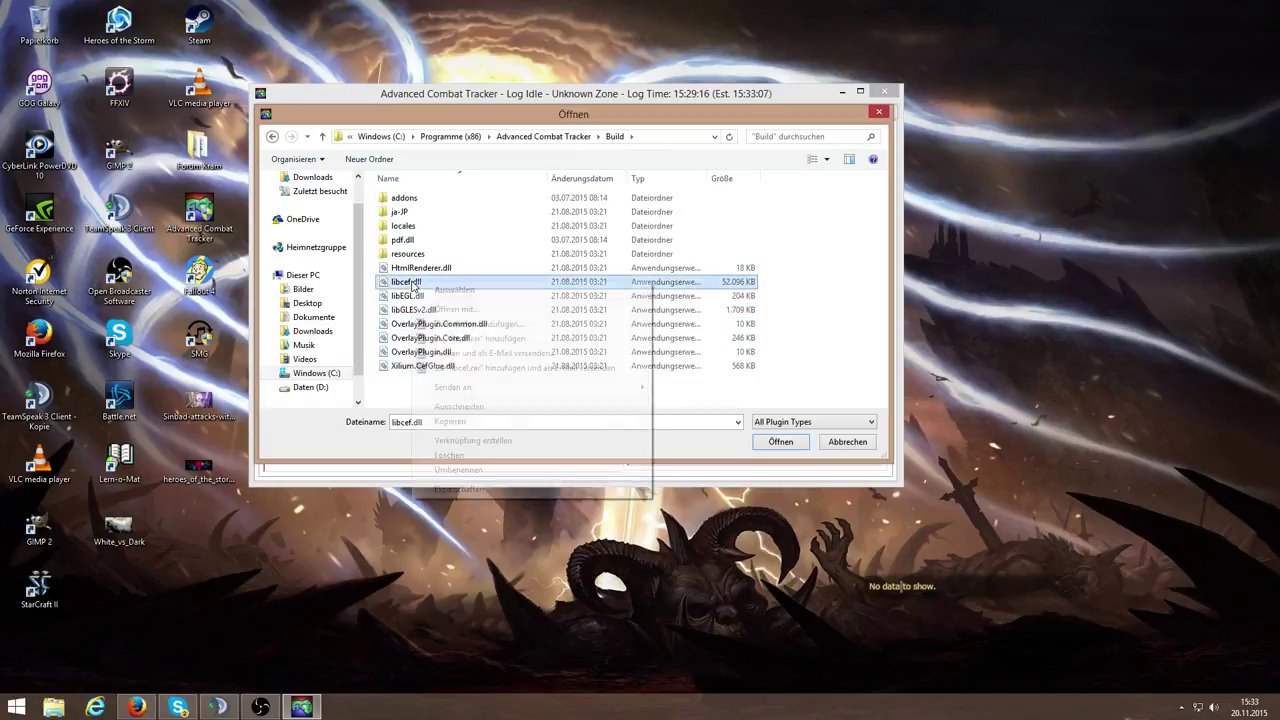
right_click(405, 282)
left_click(460, 565)
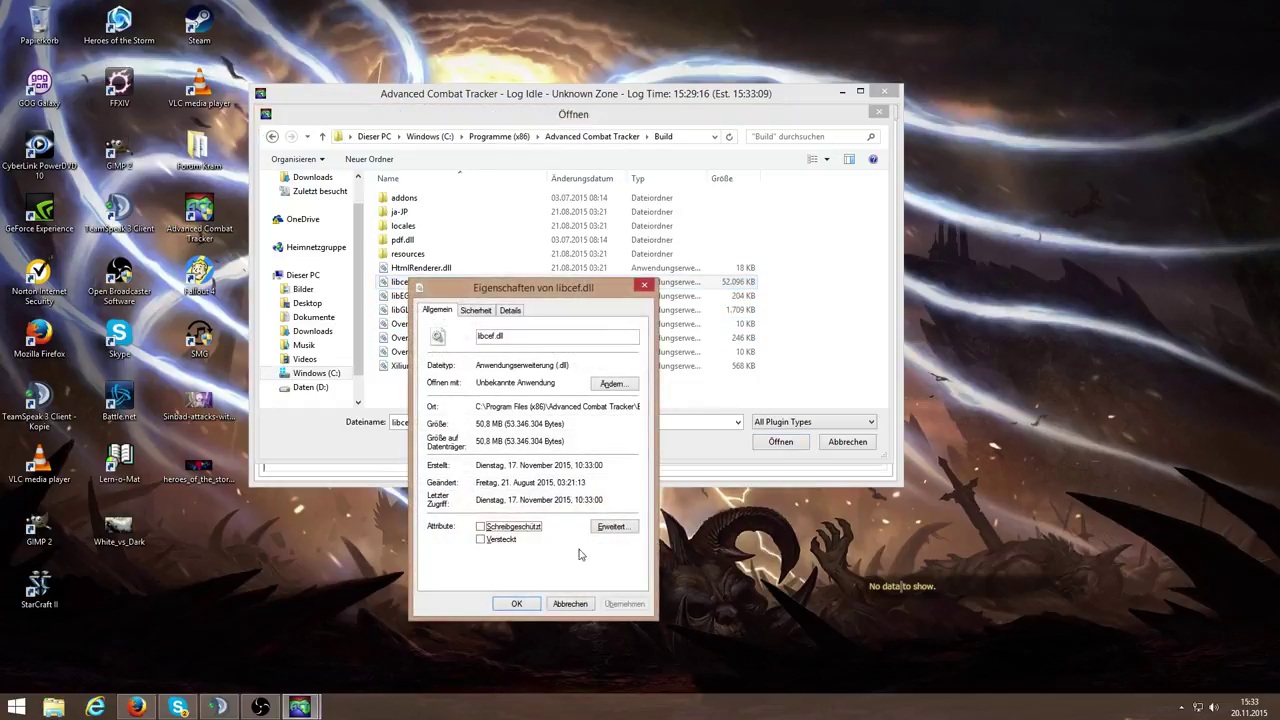
left_click(643, 288)
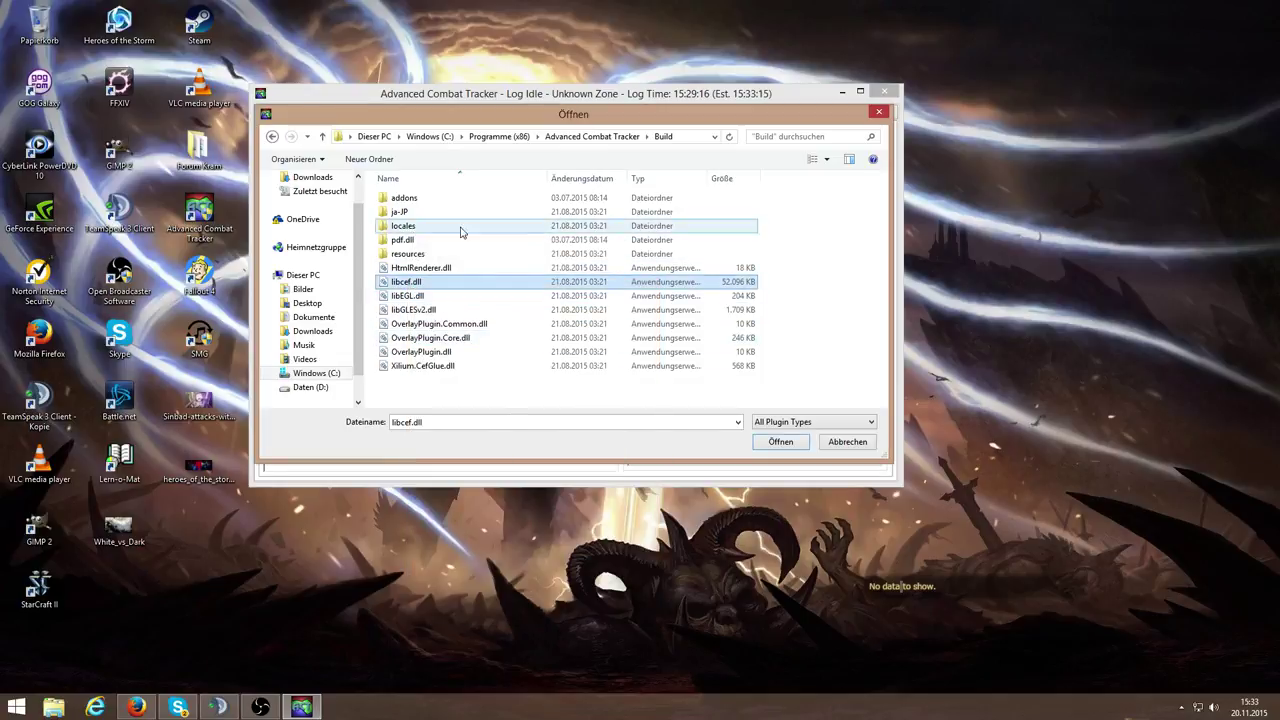
left_click(876, 111)
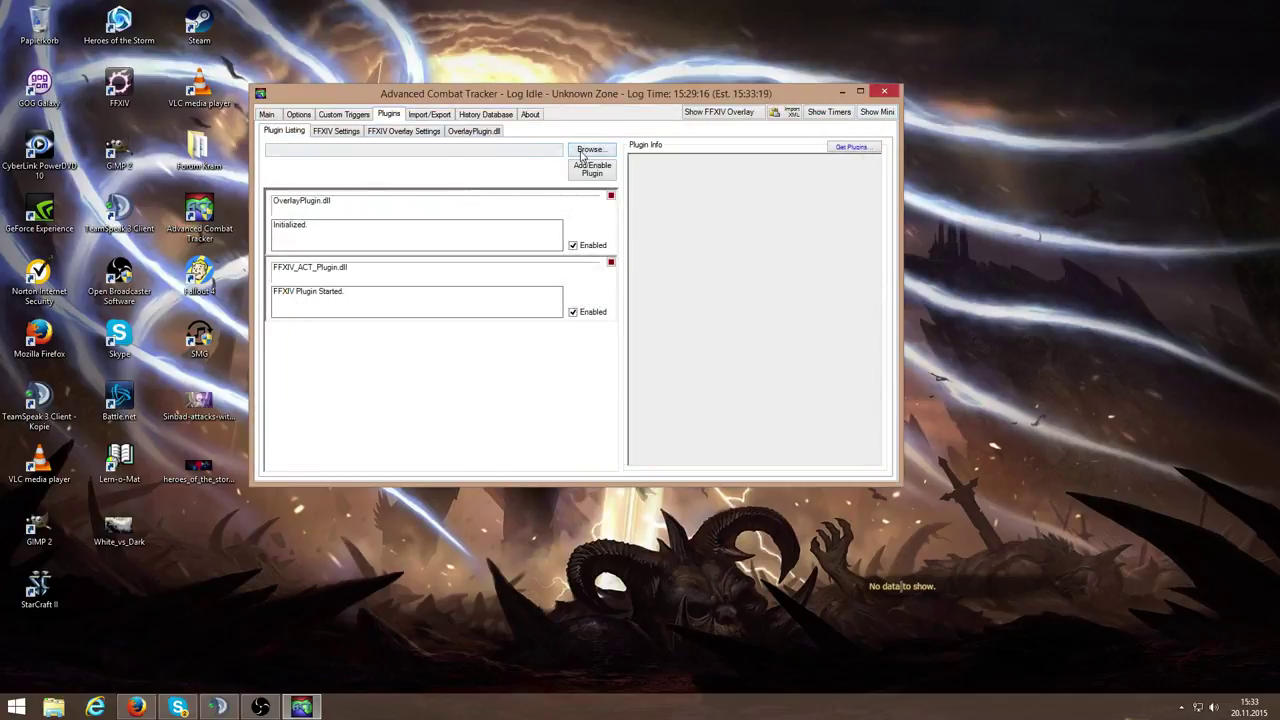
Browse the Build folder again to locate OverlayPlugin.dll and close the file selection without adding a plugin.
left_click(582, 153)
double_click(402, 198)
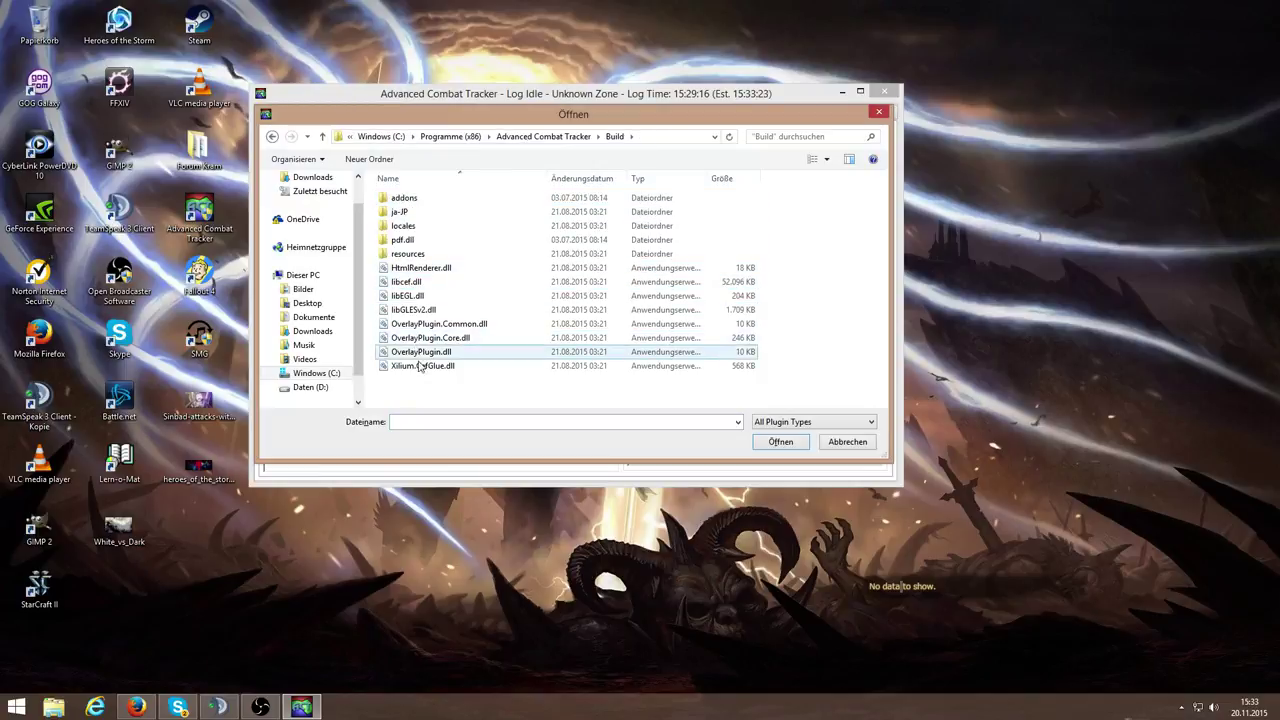
left_click(877, 113)
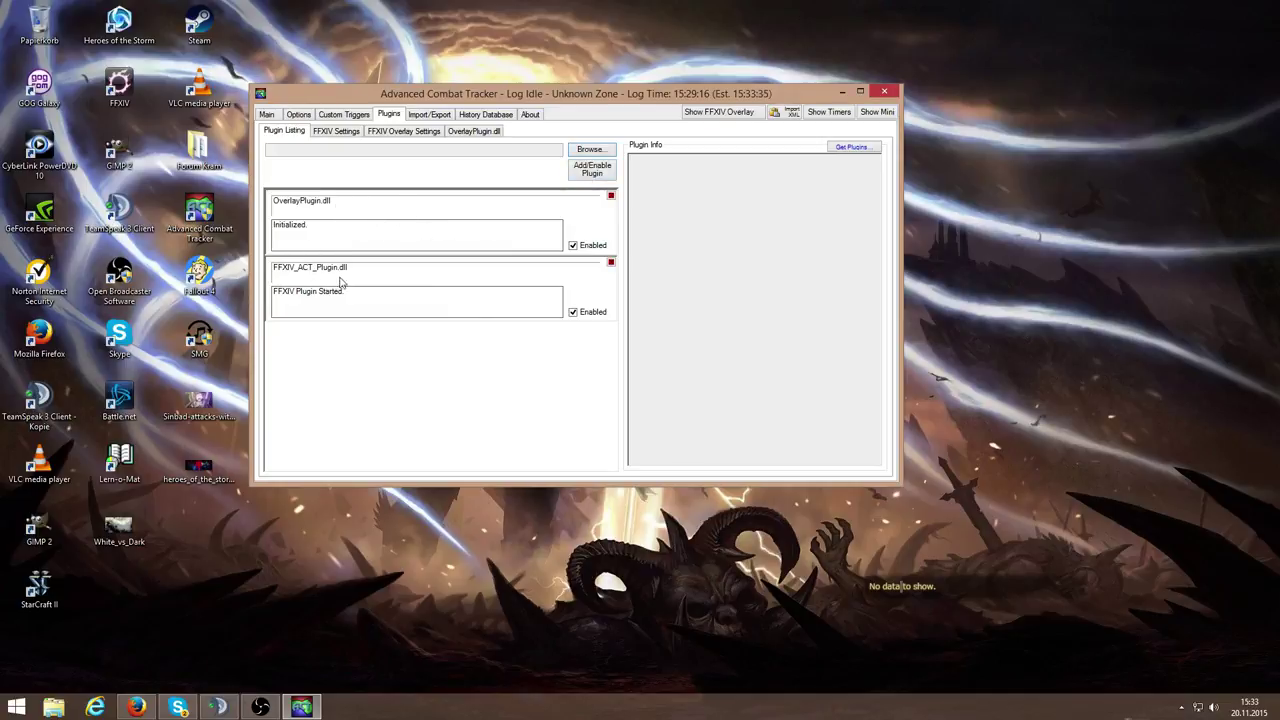
Minimize Advanced Combat Tracker, launch FFXIV from the desktop, and log in with the Square Enix Password.
left_click(842, 92)
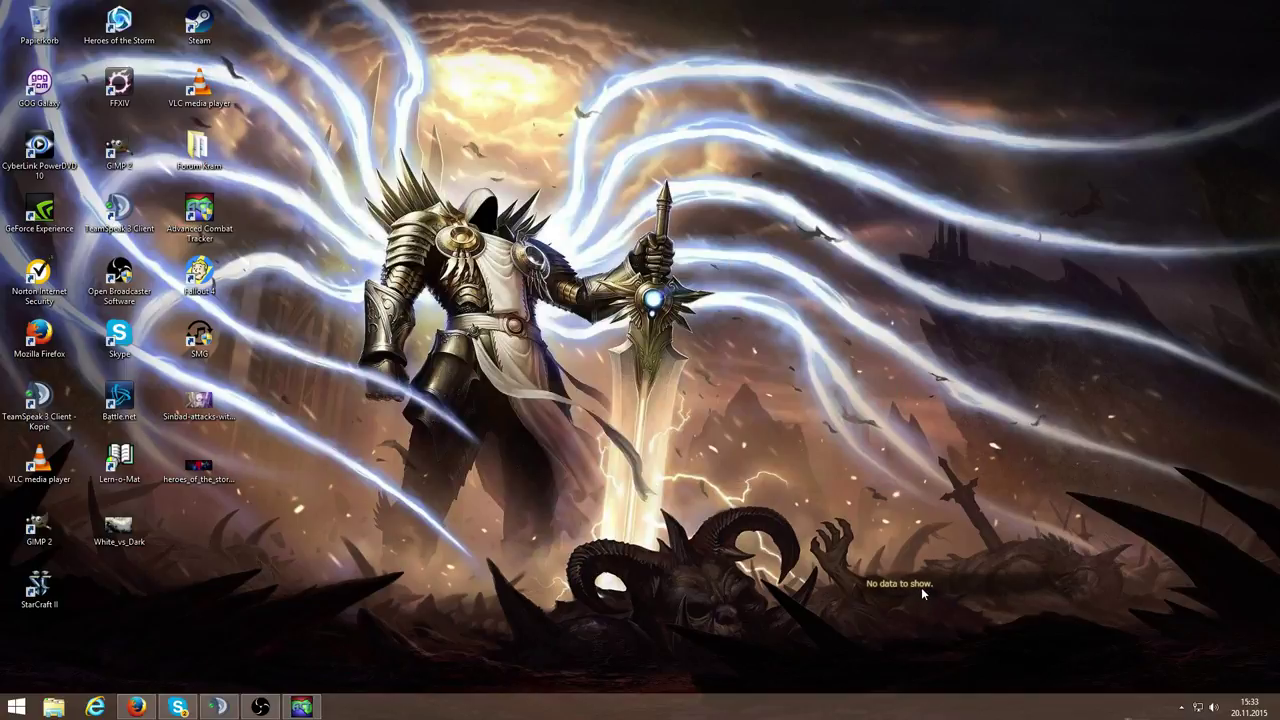
double_click(923, 590)
double_click(119, 85)
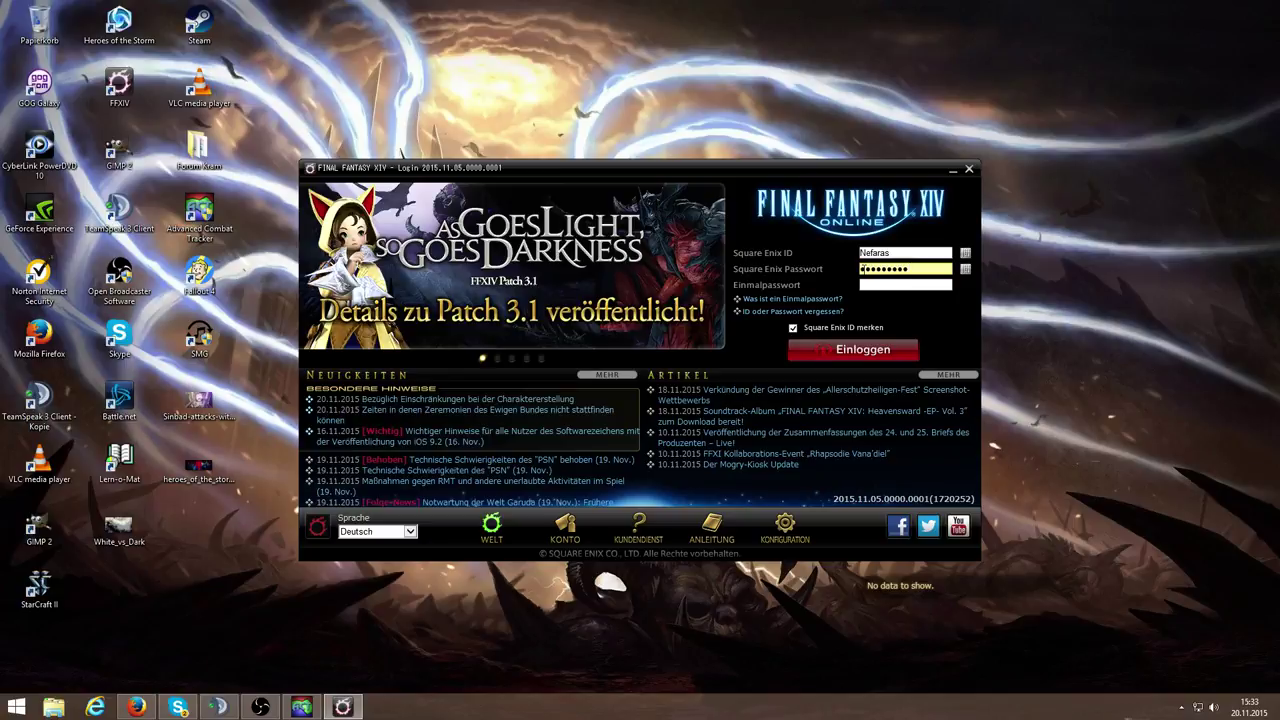
key("Return")
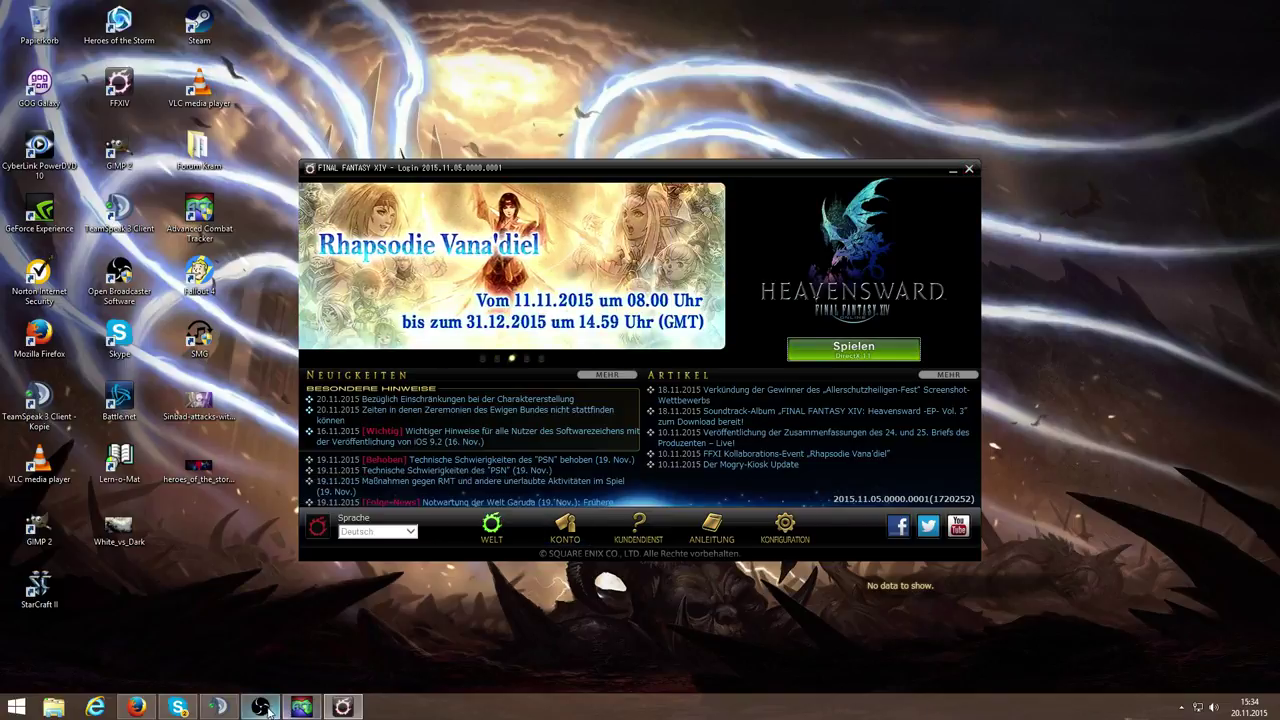
Start Final Fantasy XIV from its launcher and switch back to Advanced Combat Tracker while the game loads.
left_click(849, 350)
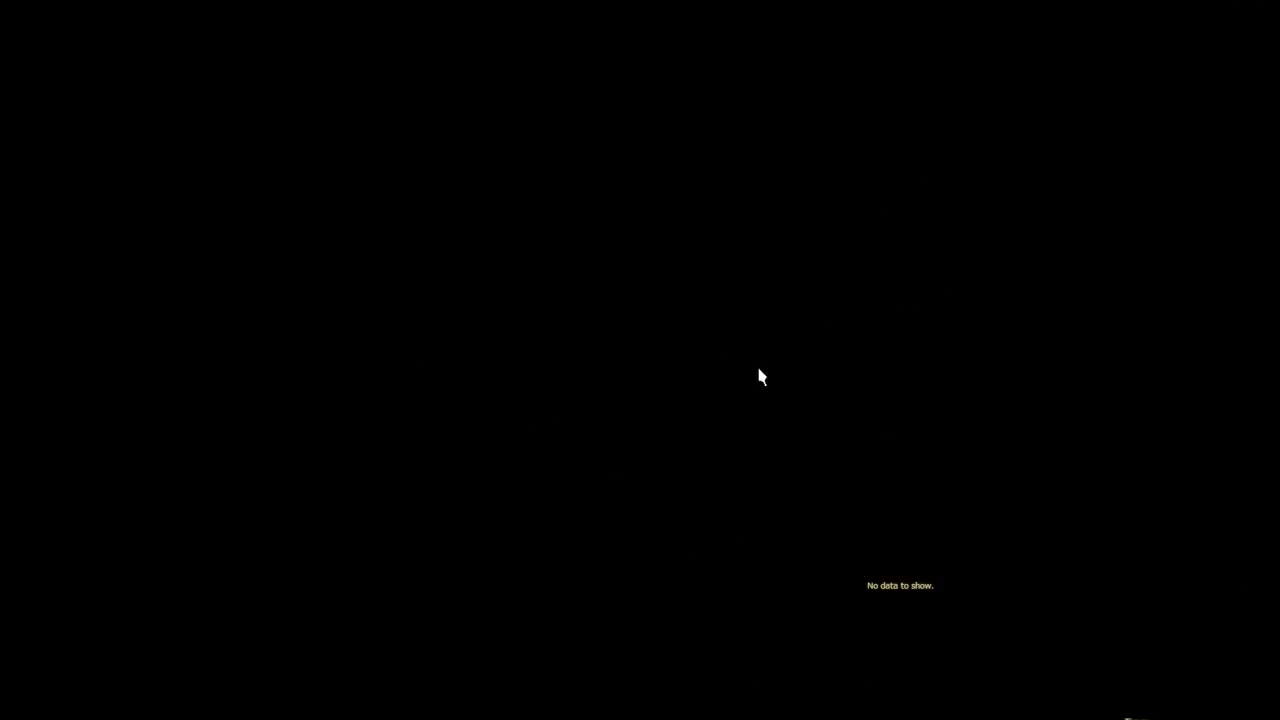
key("alt+Tab")
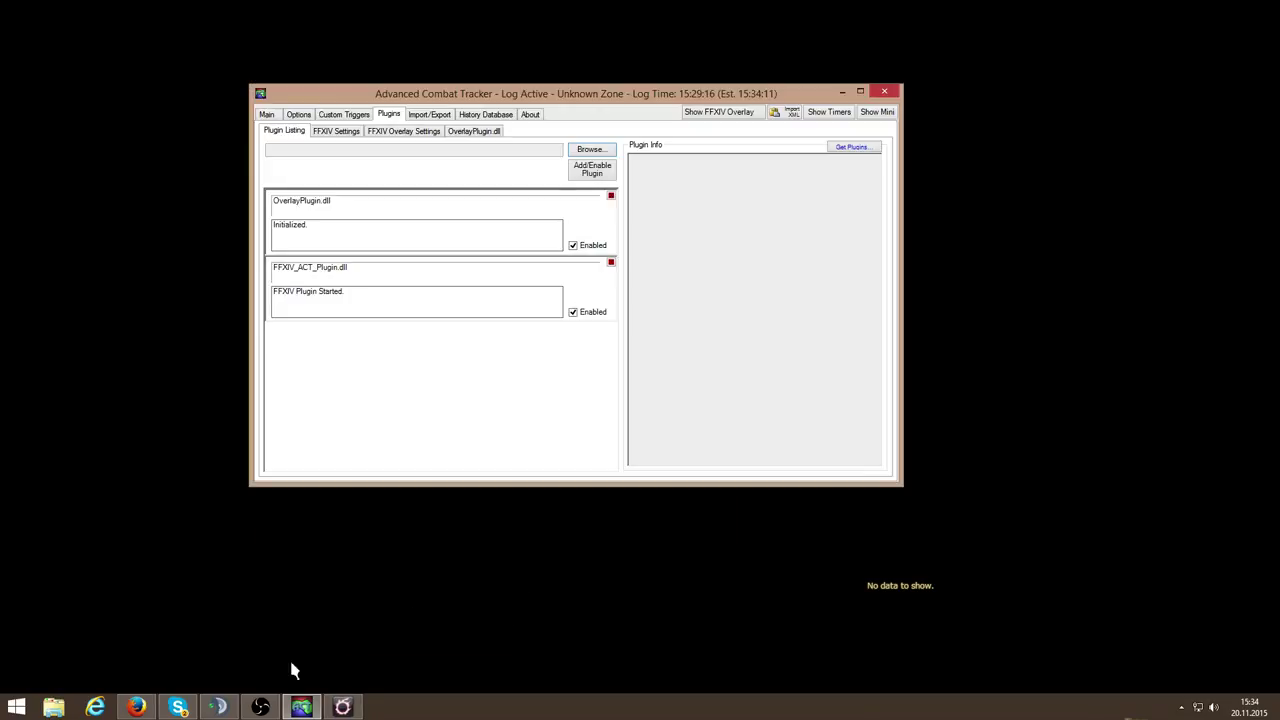
Switch to Final Fantasy XIV, start the game, and log in with the existing character on the Cerberus world.
left_click(259, 707)
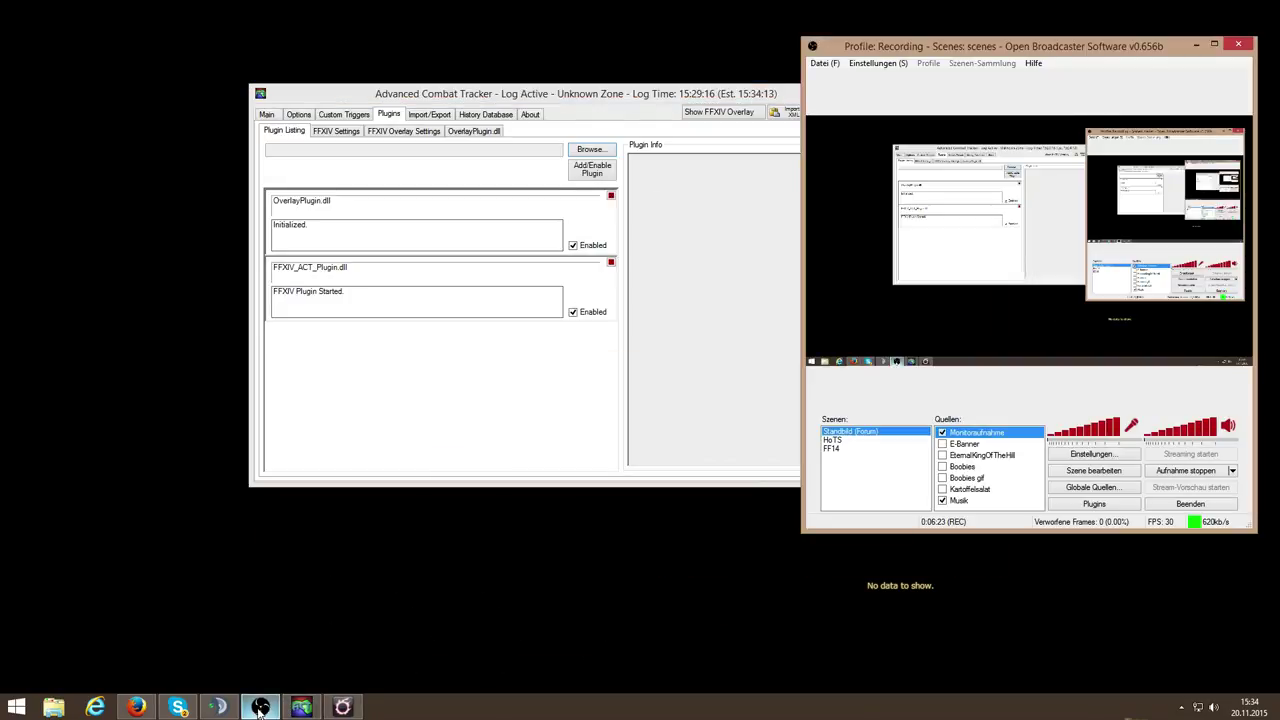
key("alt+Tab")
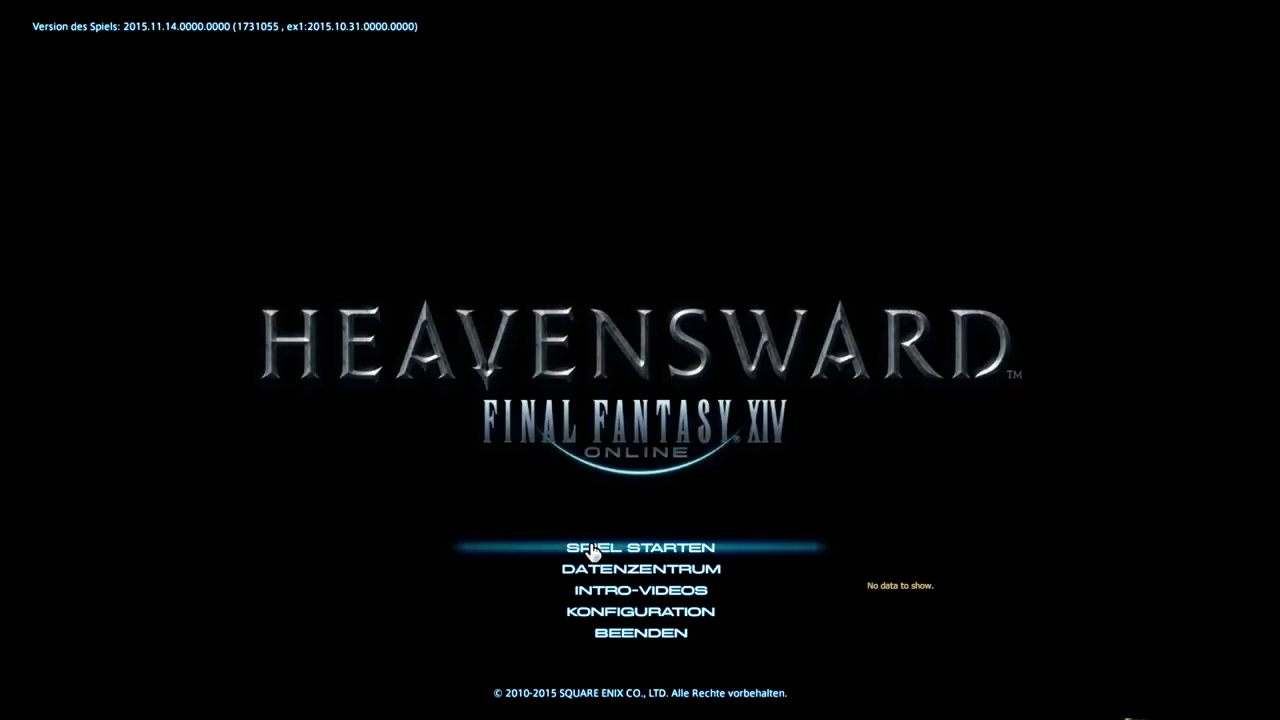
left_click(593, 549)
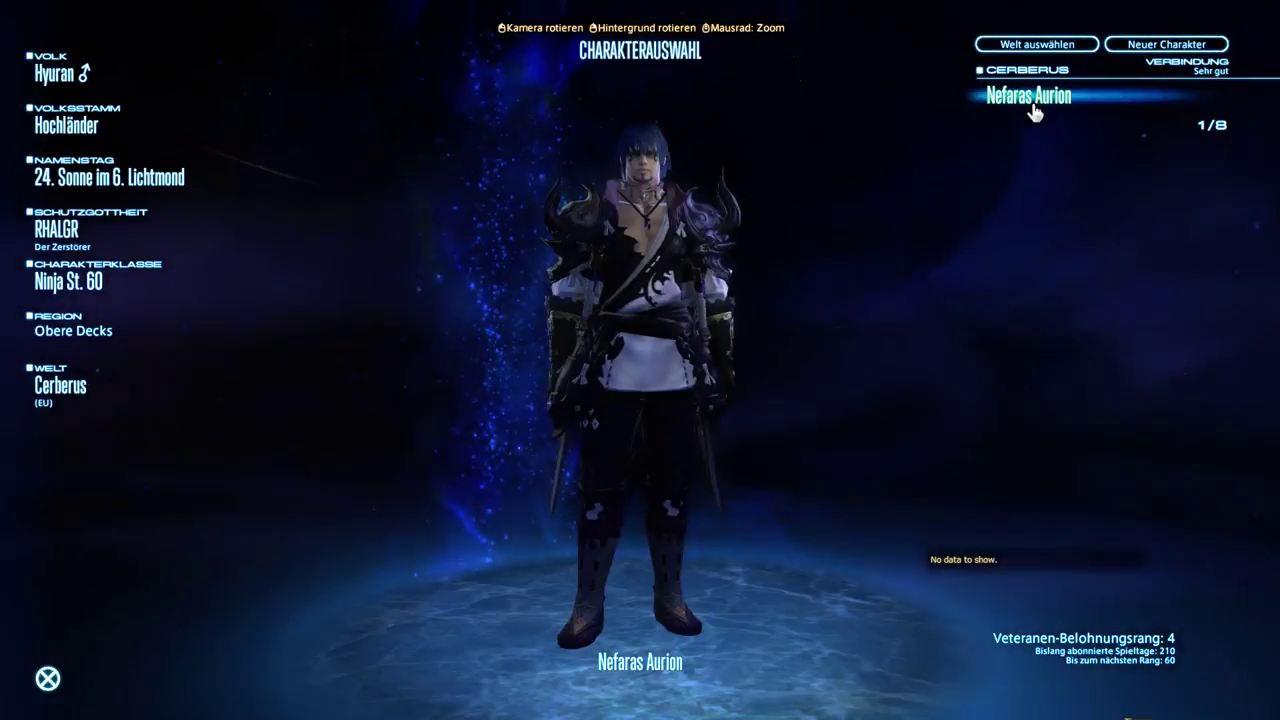
left_click(1029, 95)
left_click(586, 369)
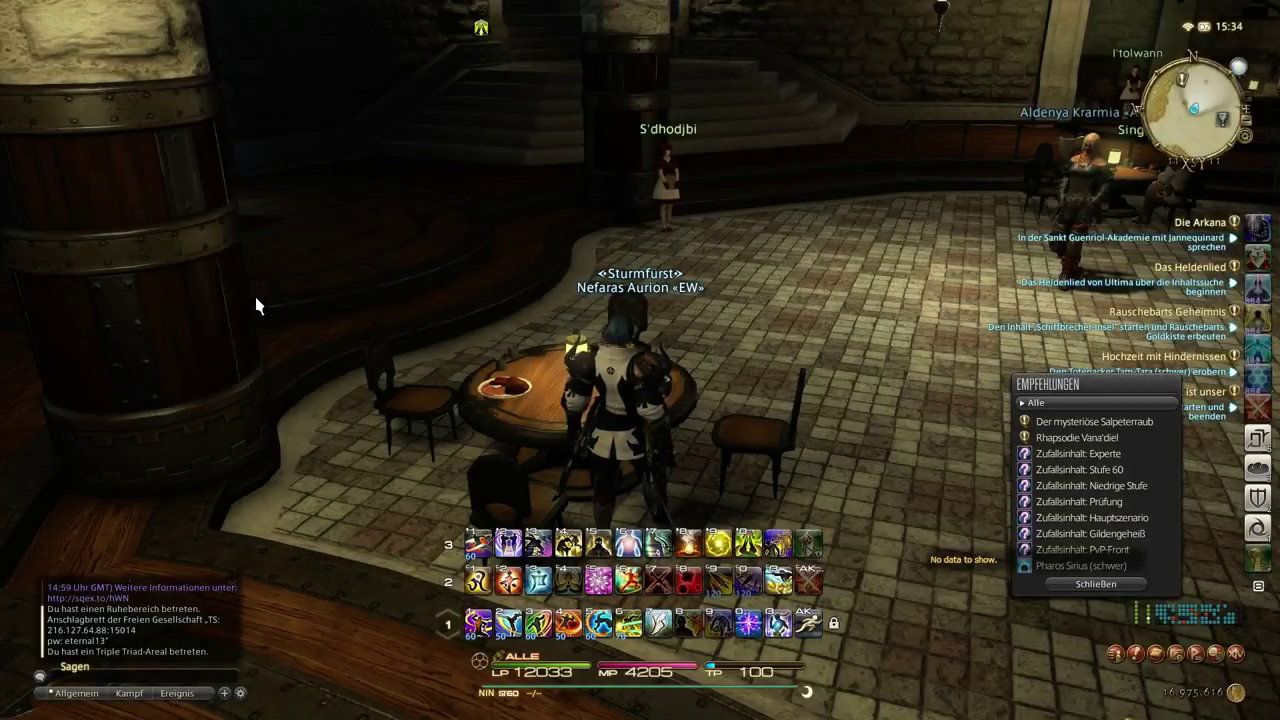
Teleport the character to Frohehalde in Dravania using the map, and close the map.
key("d")
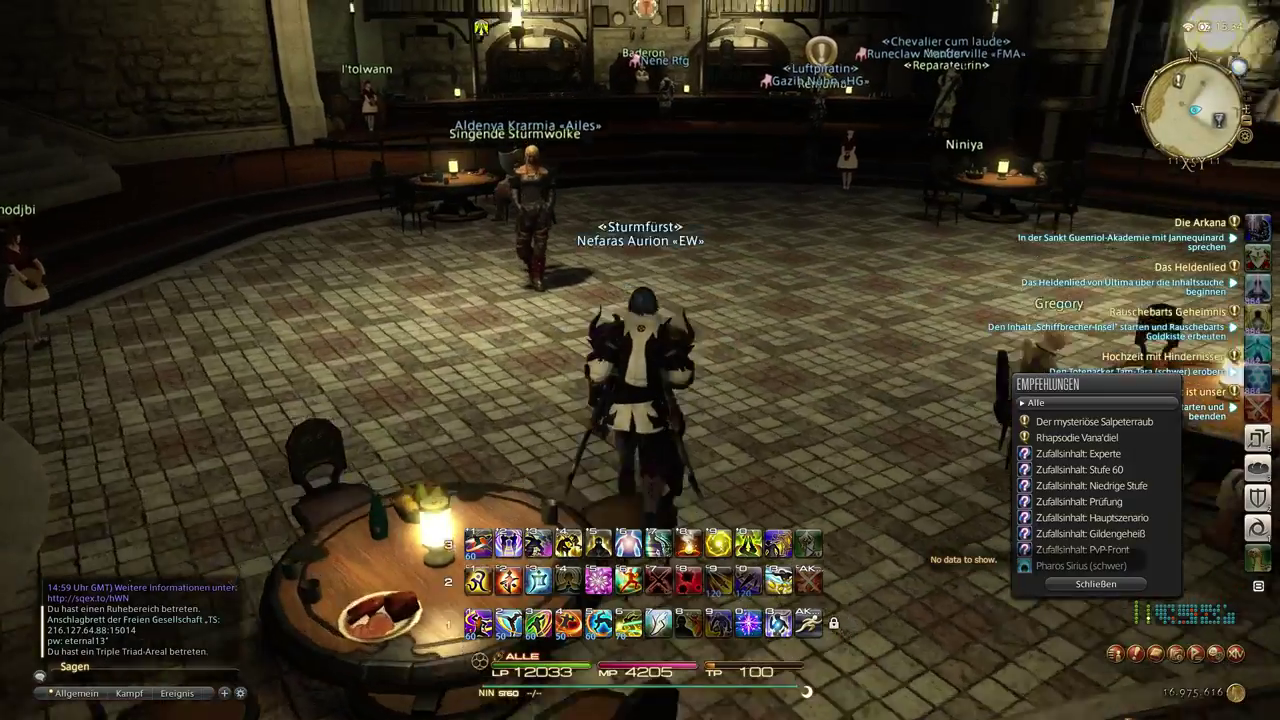
key("m")
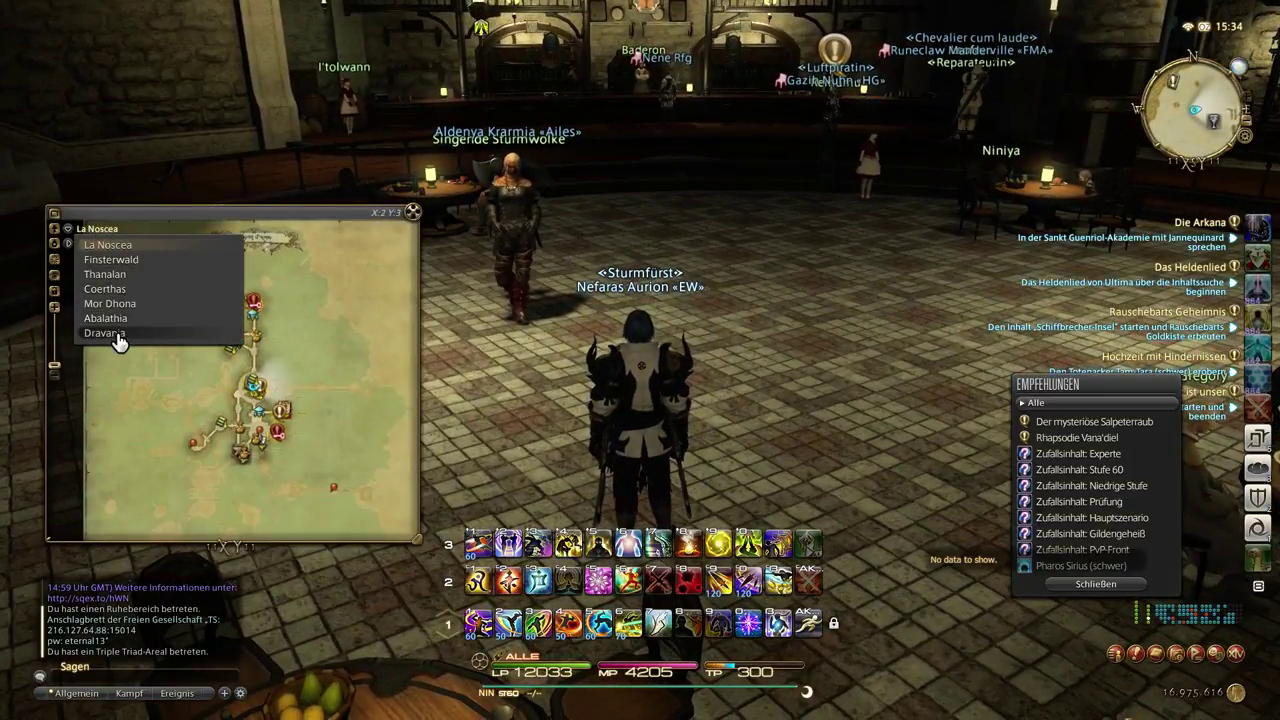
left_click(106, 333)
left_click(131, 456)
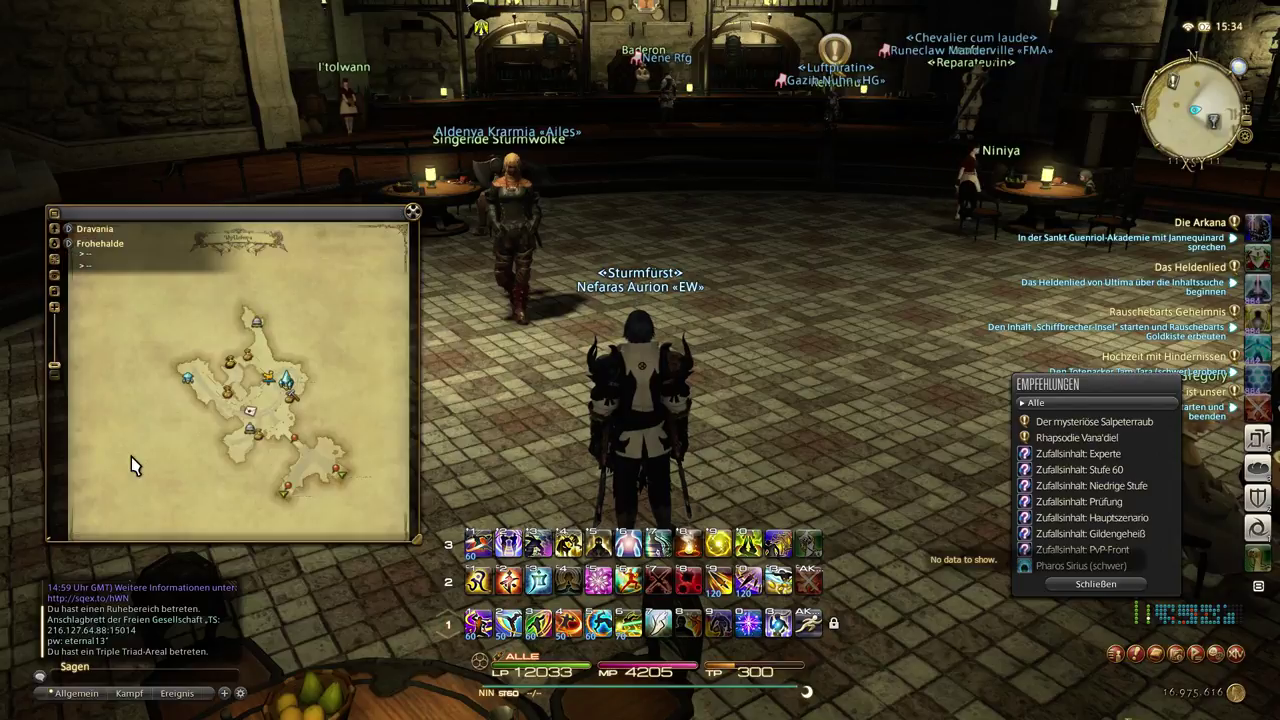
left_click(280, 384)
left_click(196, 423)
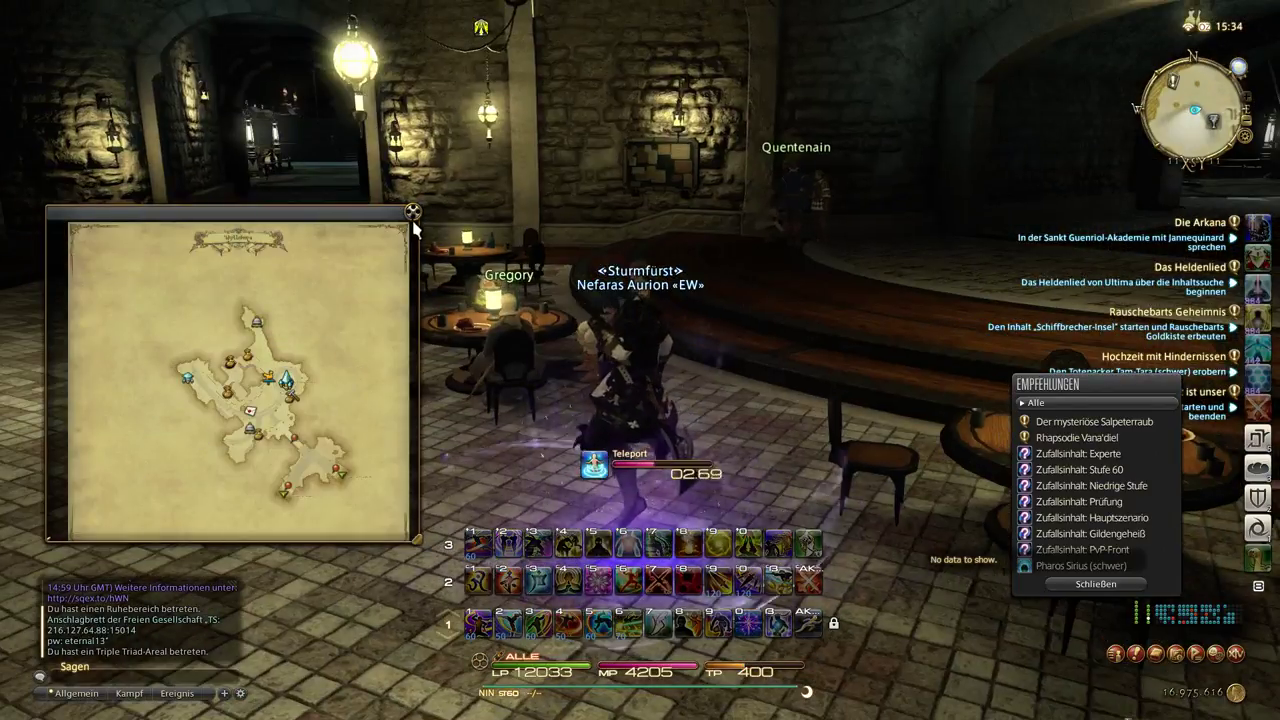
left_click(412, 212)
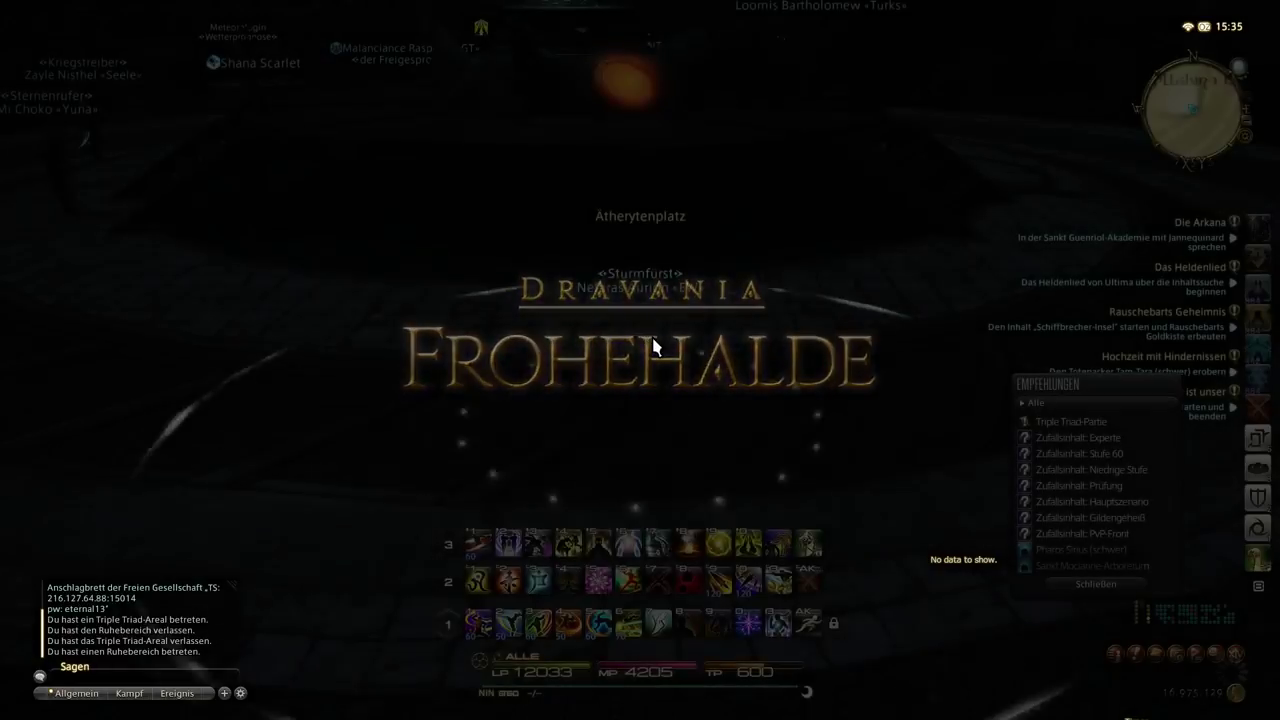
Sprint away from the aetheryte plaza in Frohehalde and close the Empfehlungen window.
key("a")
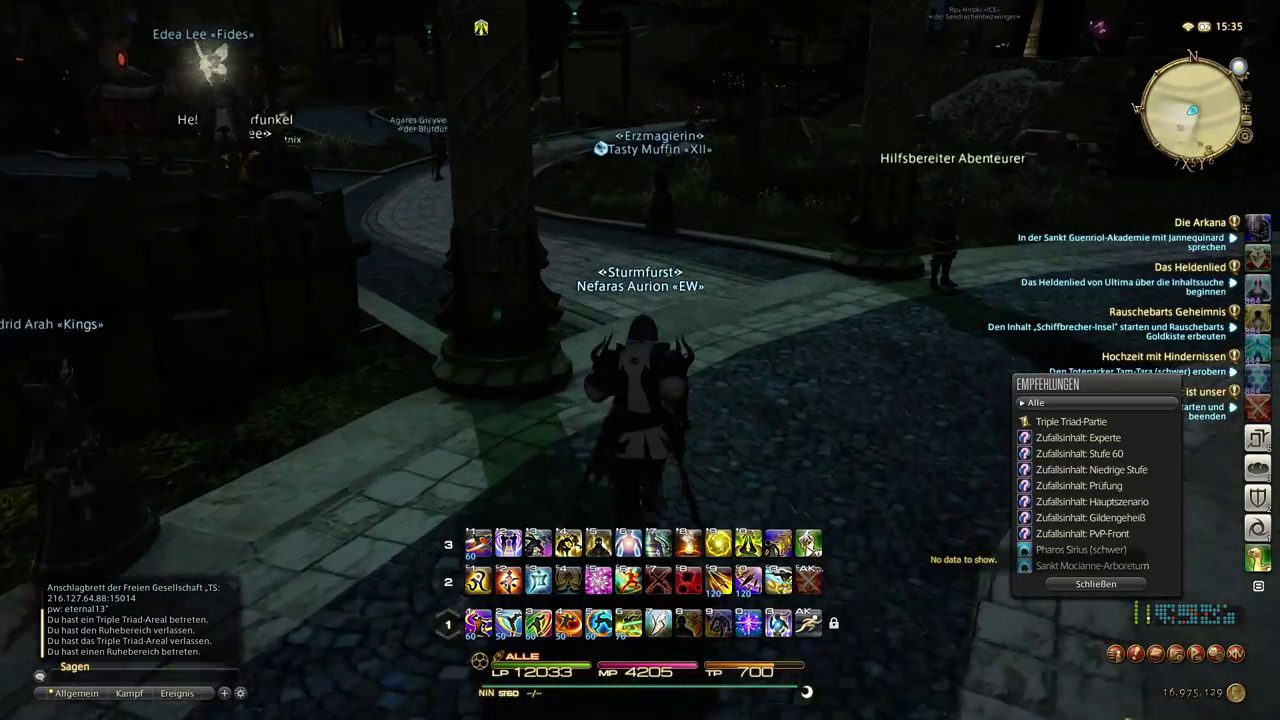
key("w")
key("alt+k")
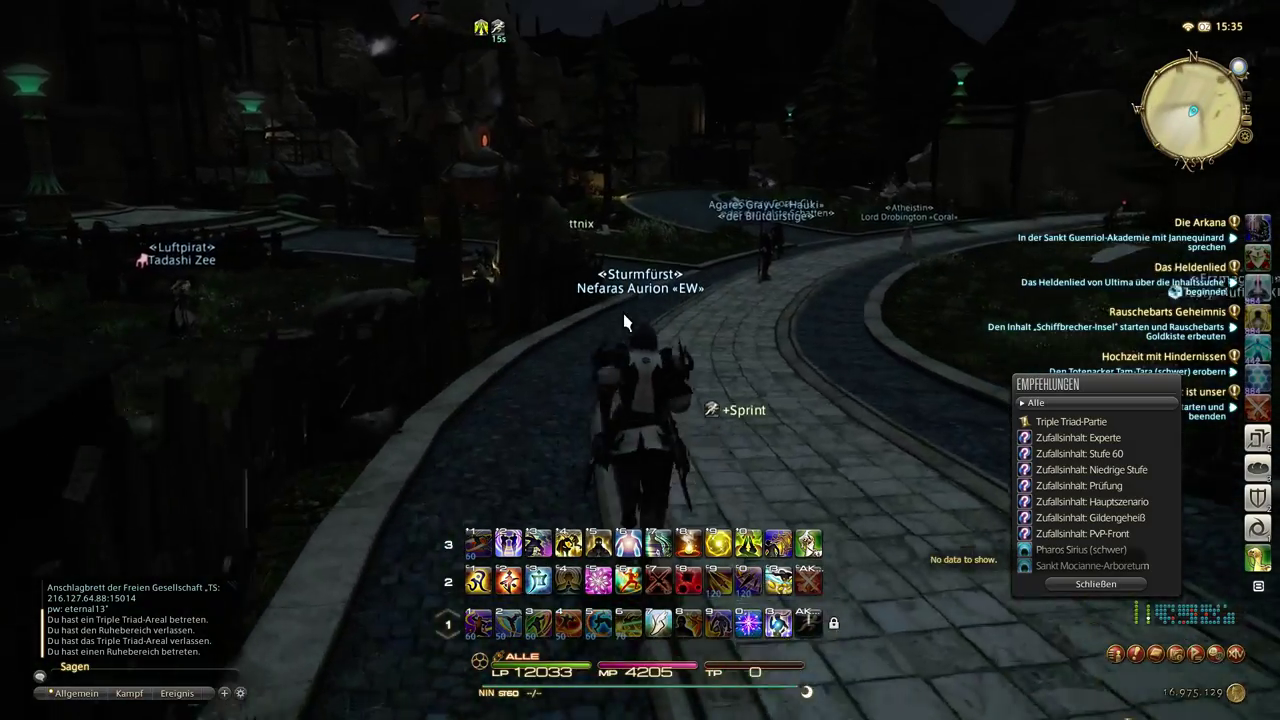
left_click(1100, 584)
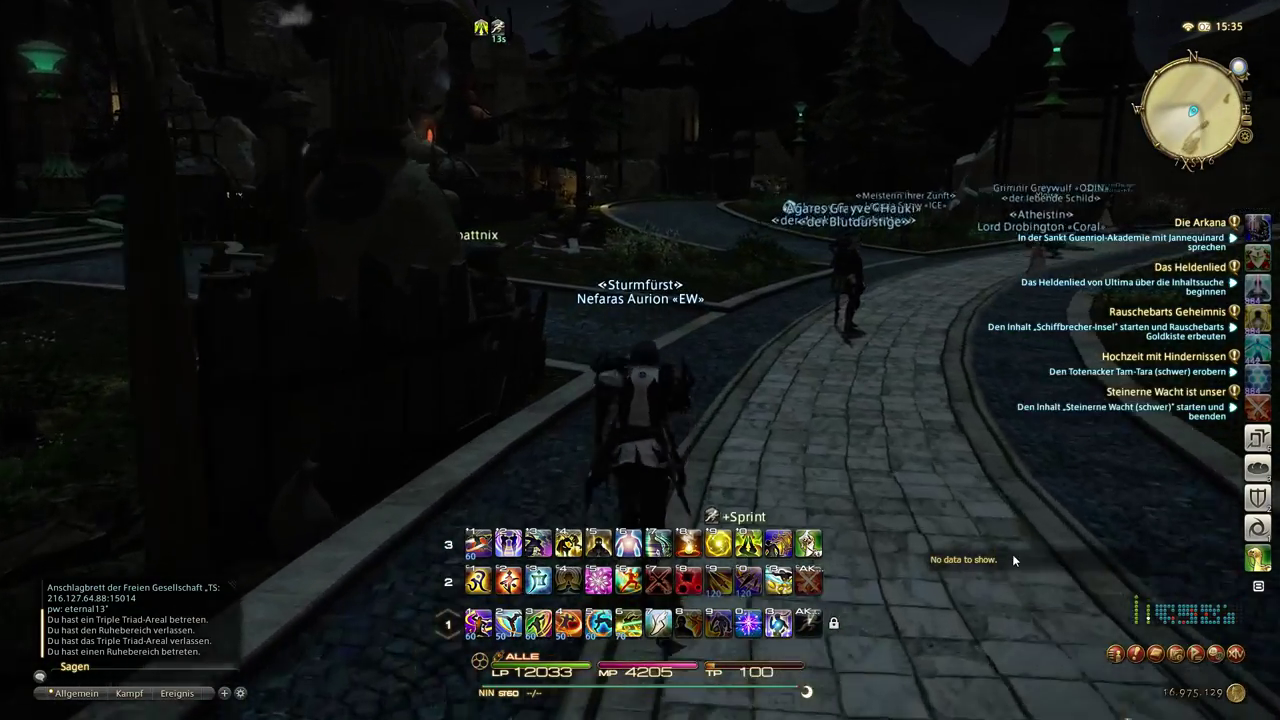
Run the character through the lantern-lit passage and past the round fountain up the steps to the Hinterbrücke zone exit.
key("a")
key("w")
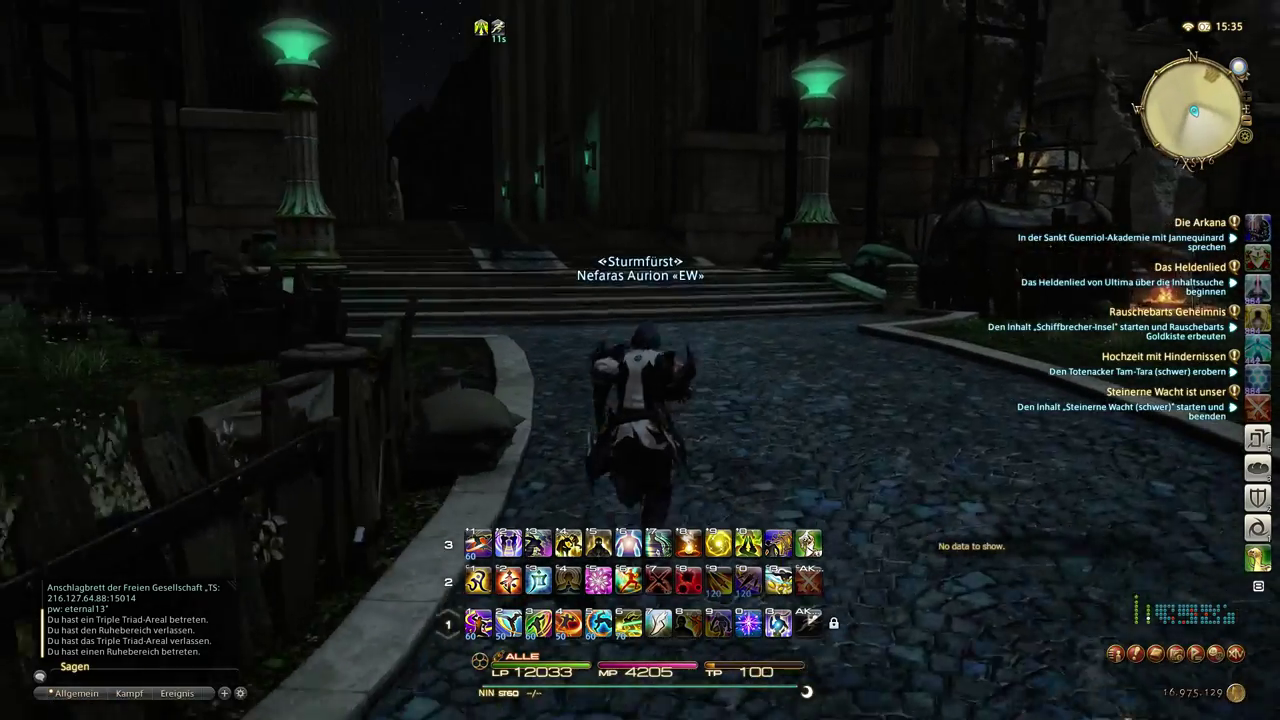
key("w")
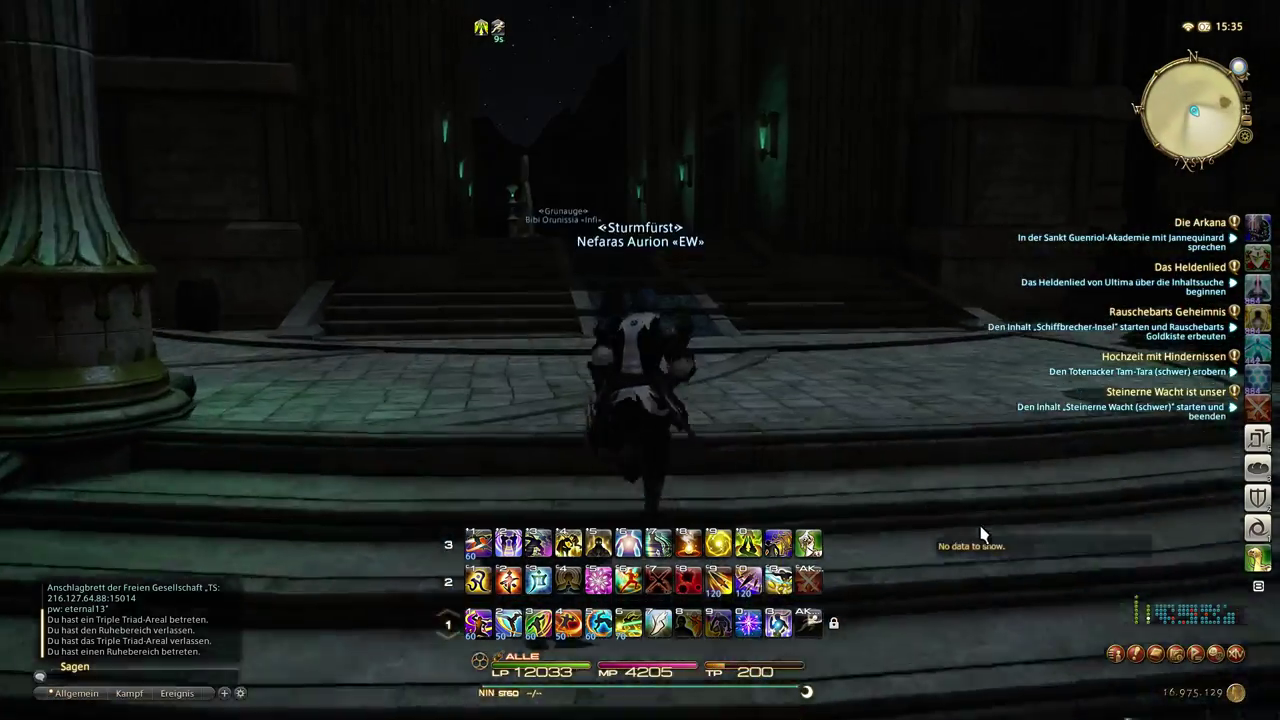
key("w")
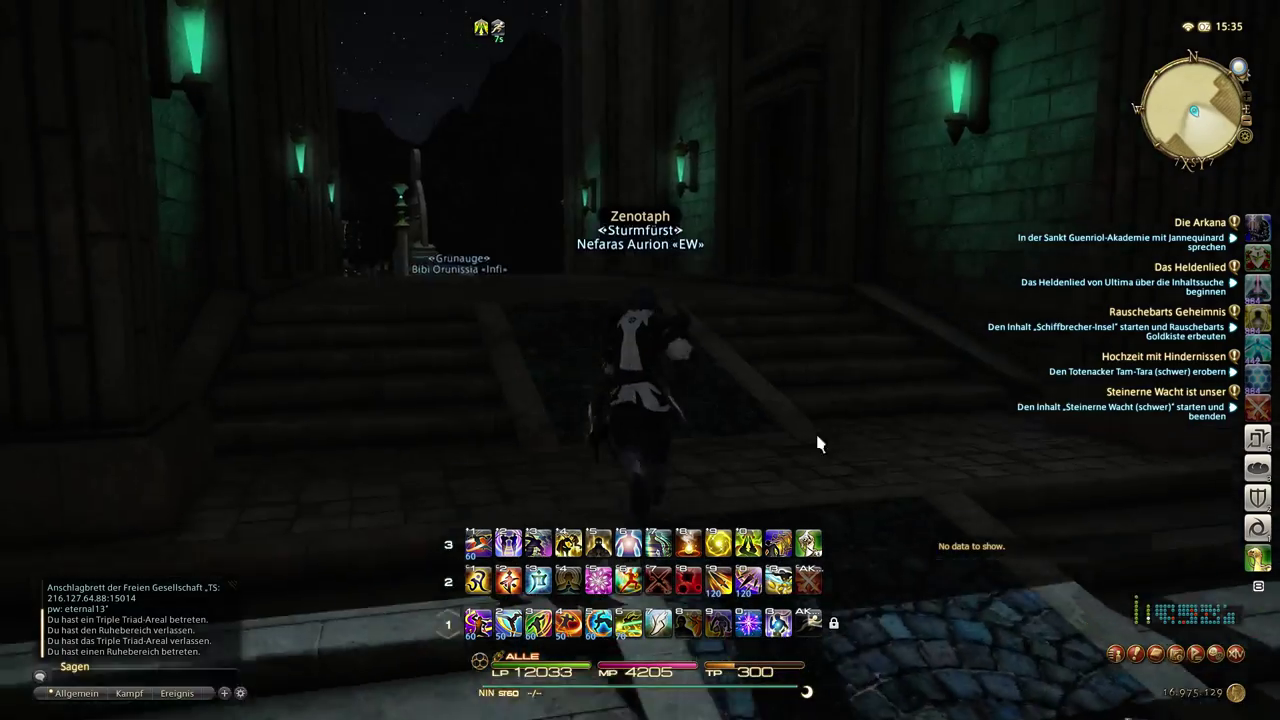
key("w")
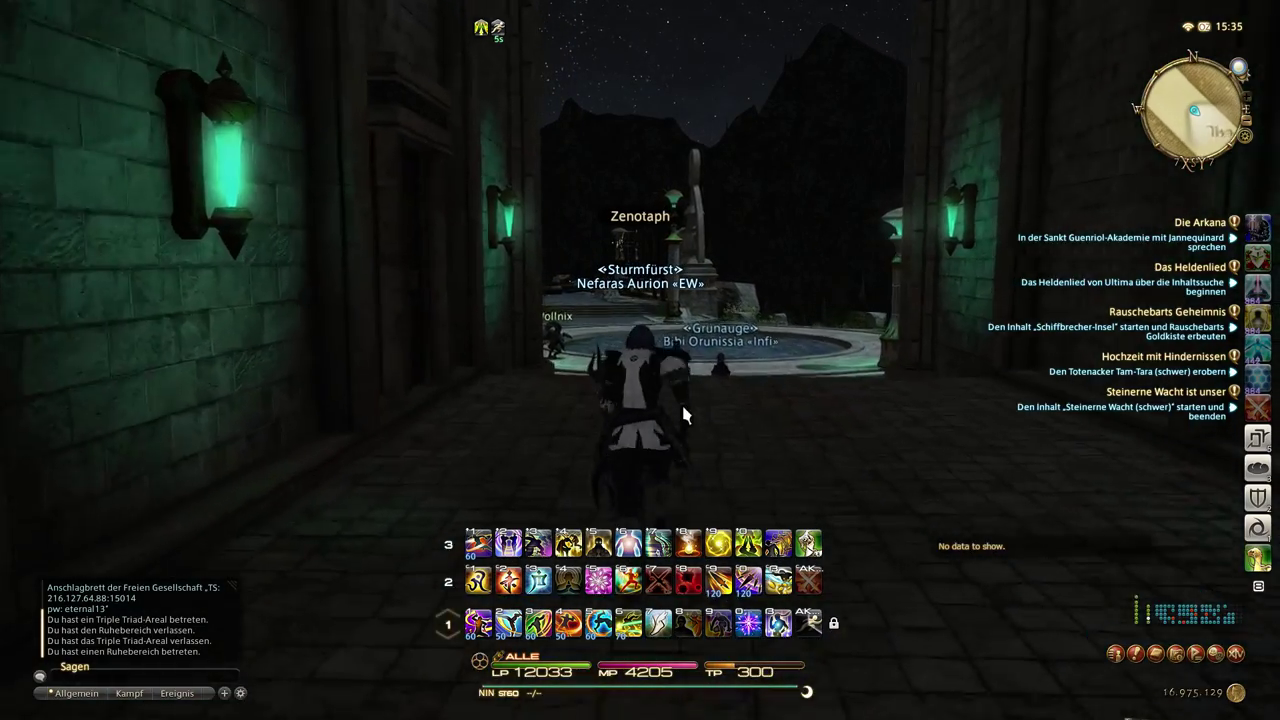
key("w")
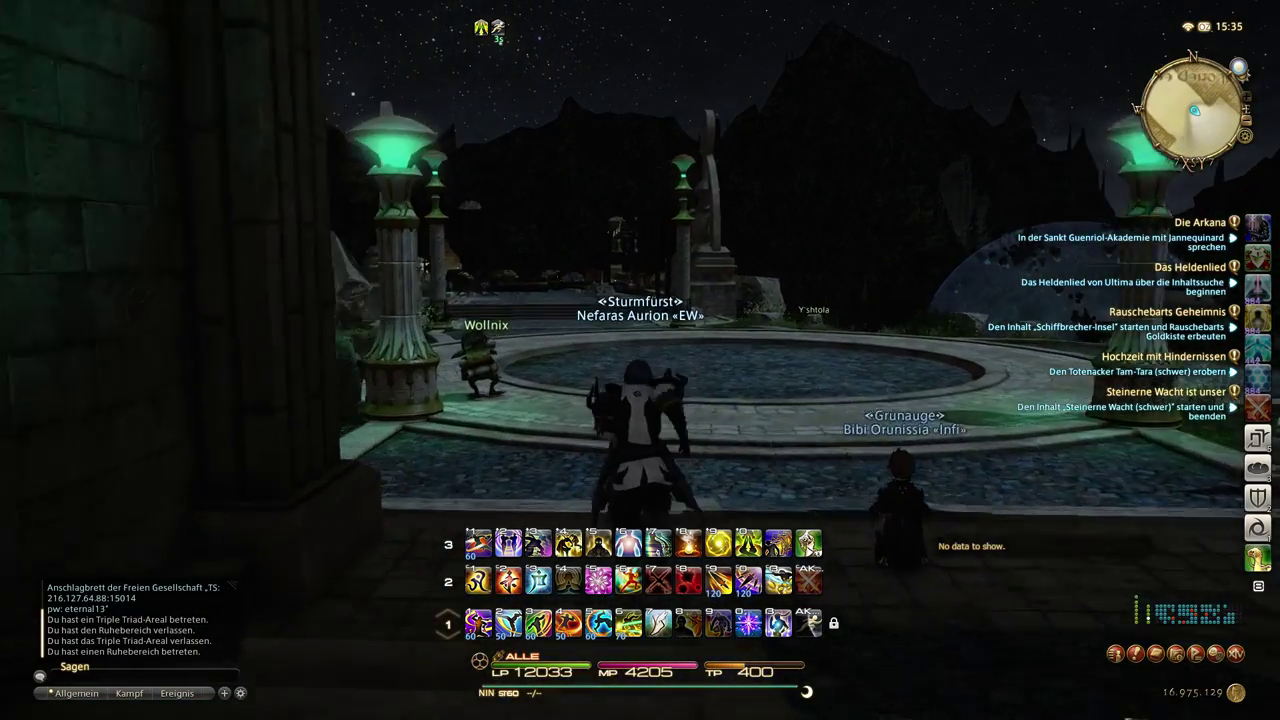
key("w")
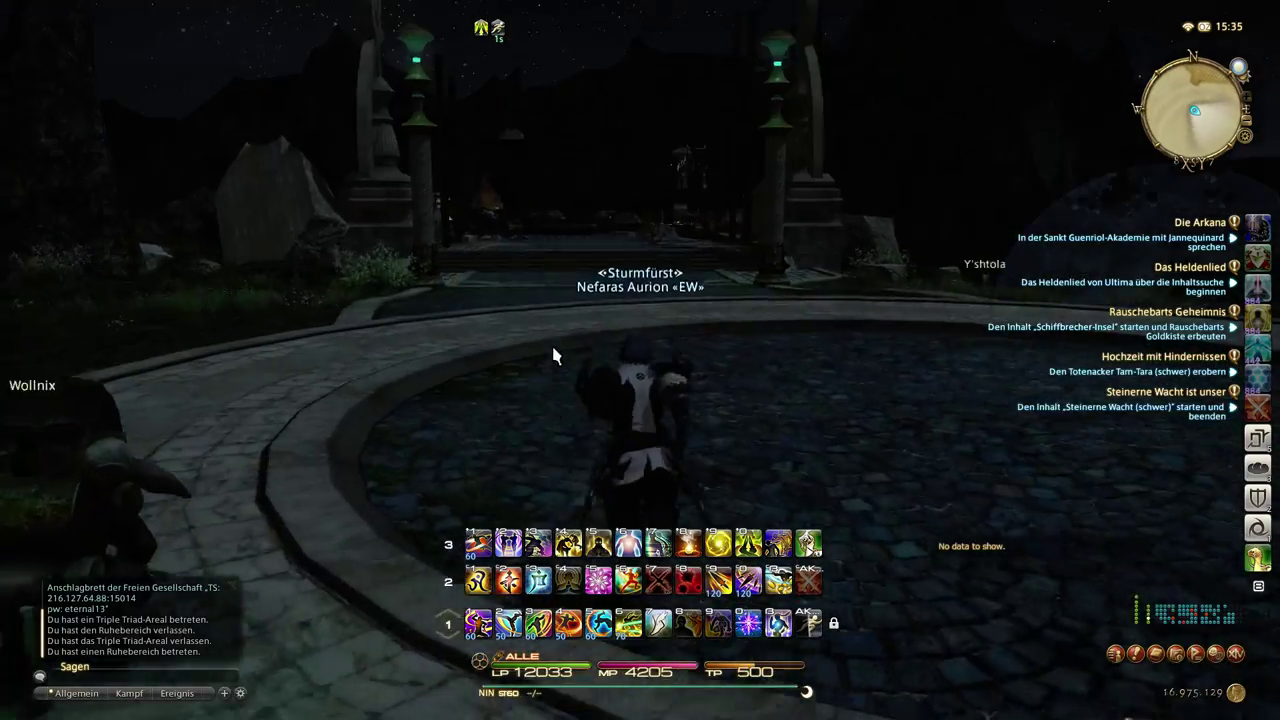
key("w")
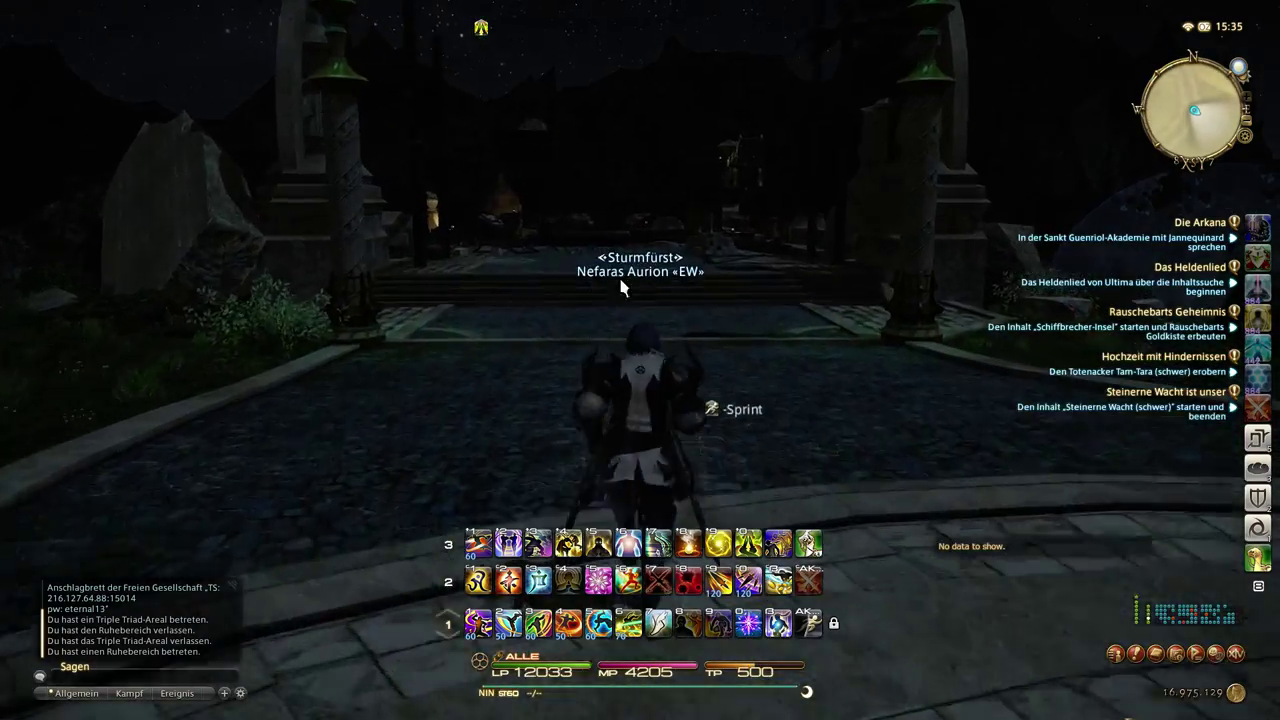
key("w")
key("a")
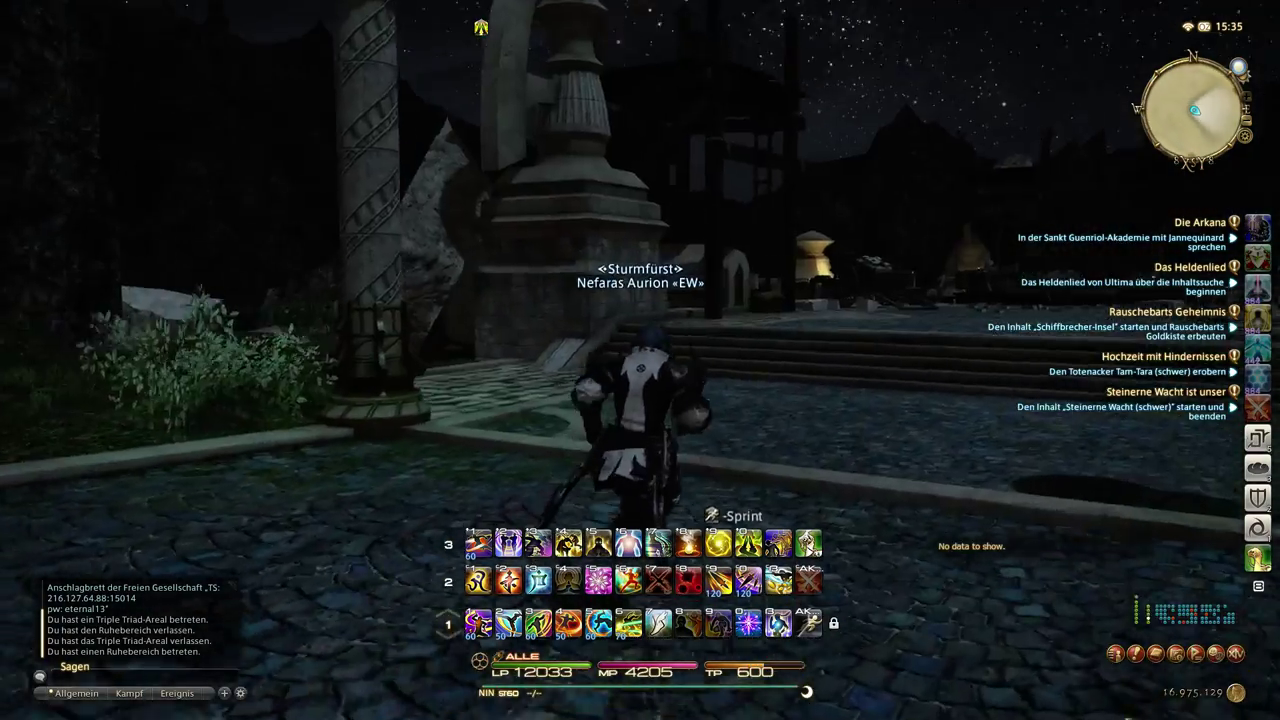
key("w")
key("a")
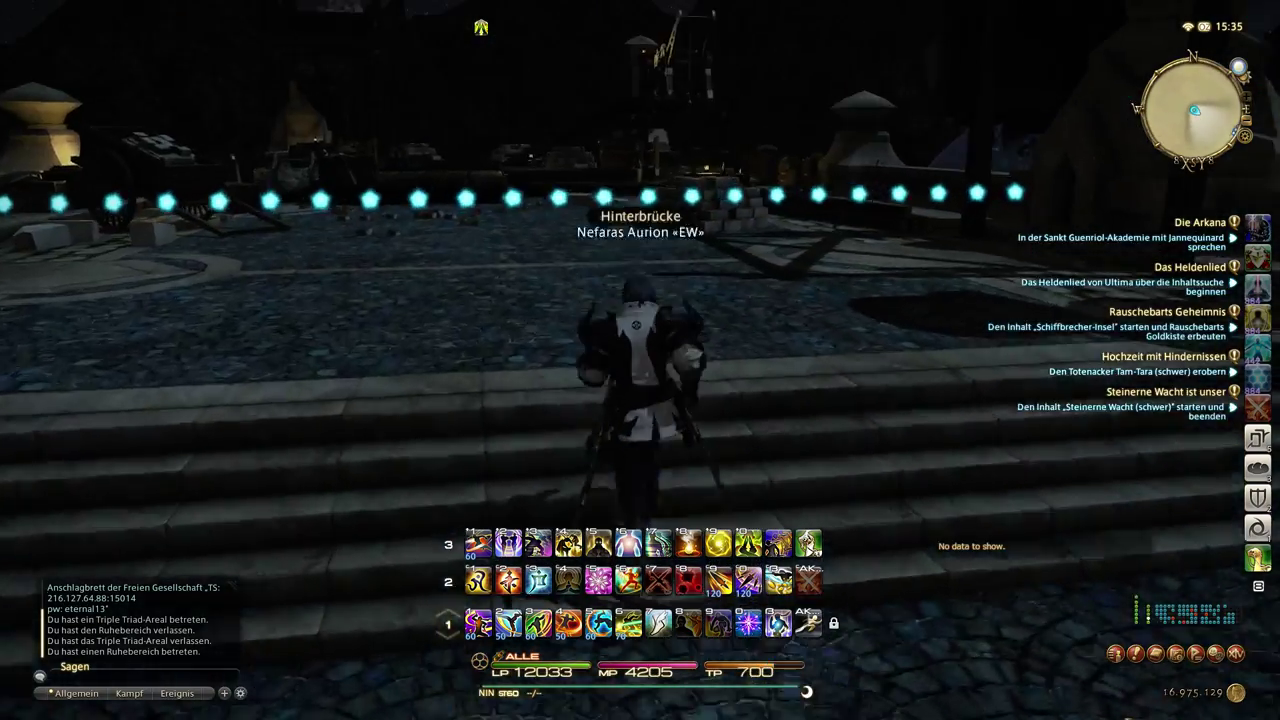